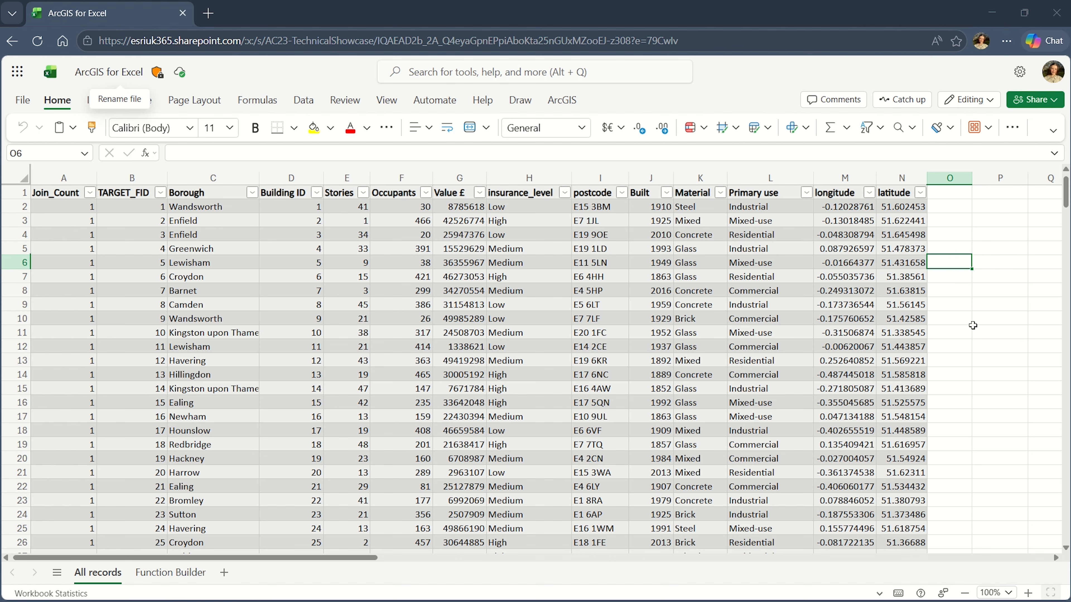
Show the ArcGIS map beside the All records sheet, widen its pane and continue with the signed-in account
scroll(962, 332, "down", 1)
scroll(963, 337, "down", 5)
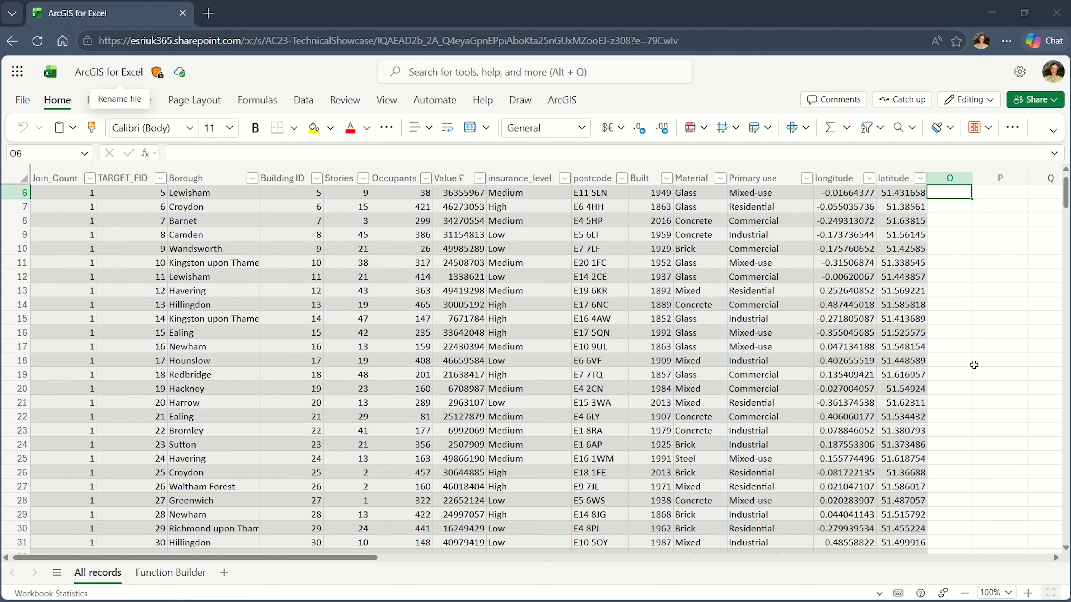
scroll(973, 367, "up", 5)
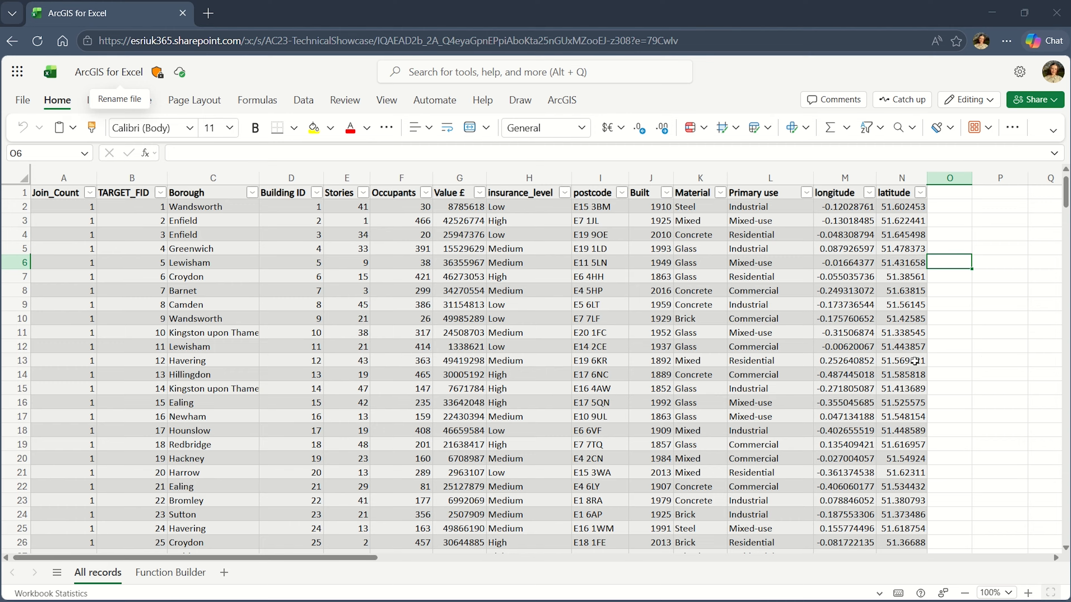
left_click(567, 108)
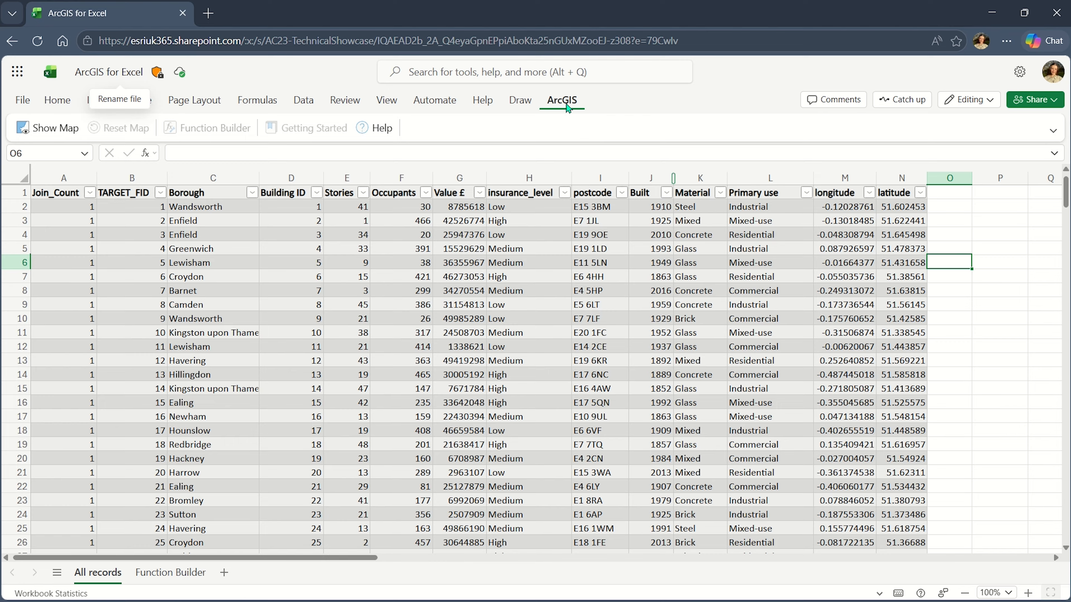
left_click(63, 127)
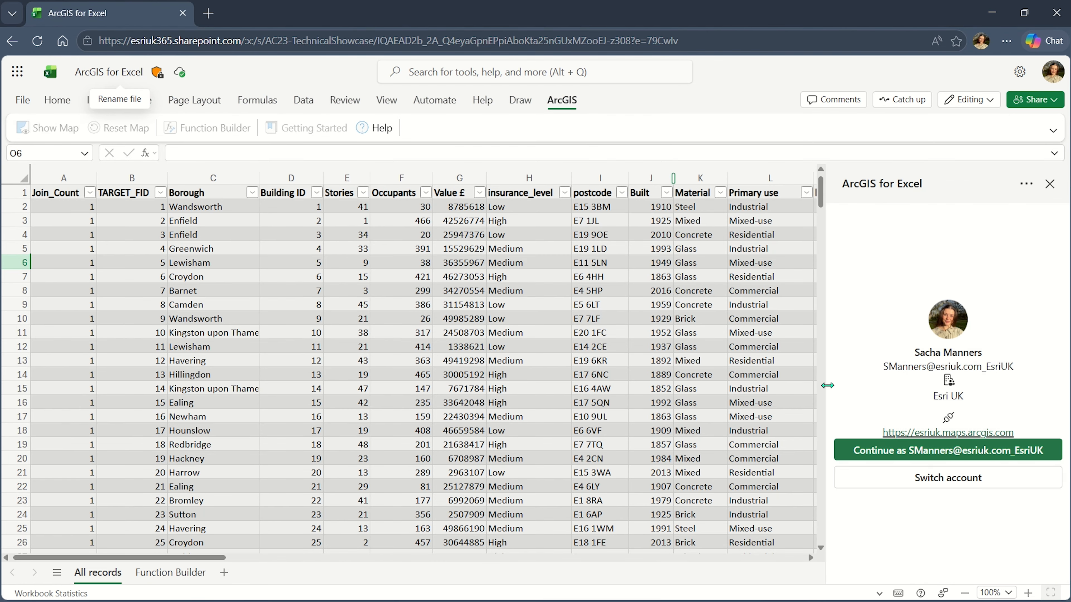
left_click_drag(824, 386, 671, 390)
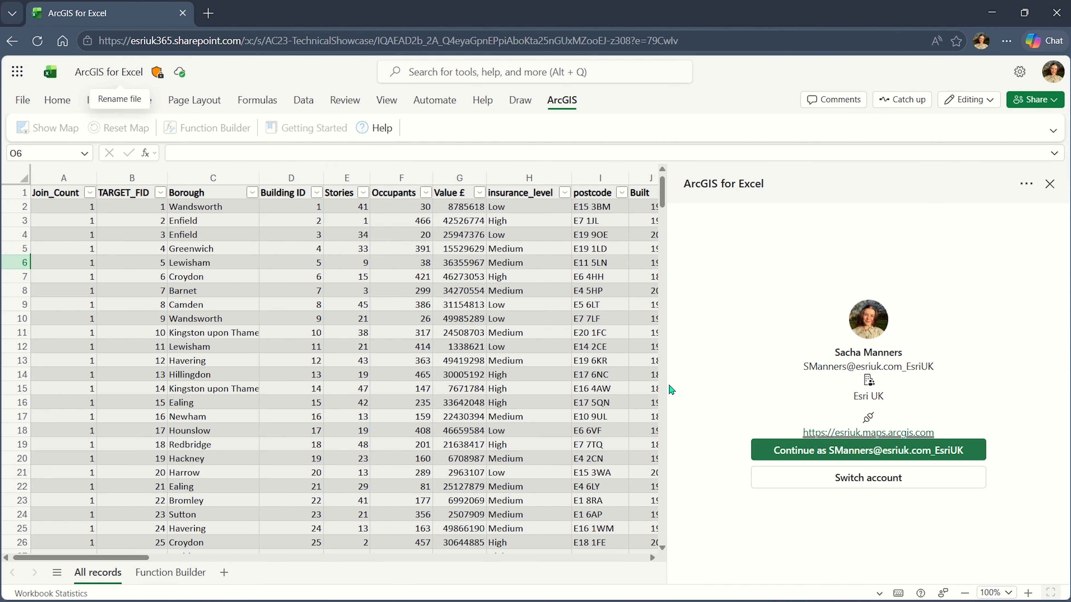
left_click(915, 459)
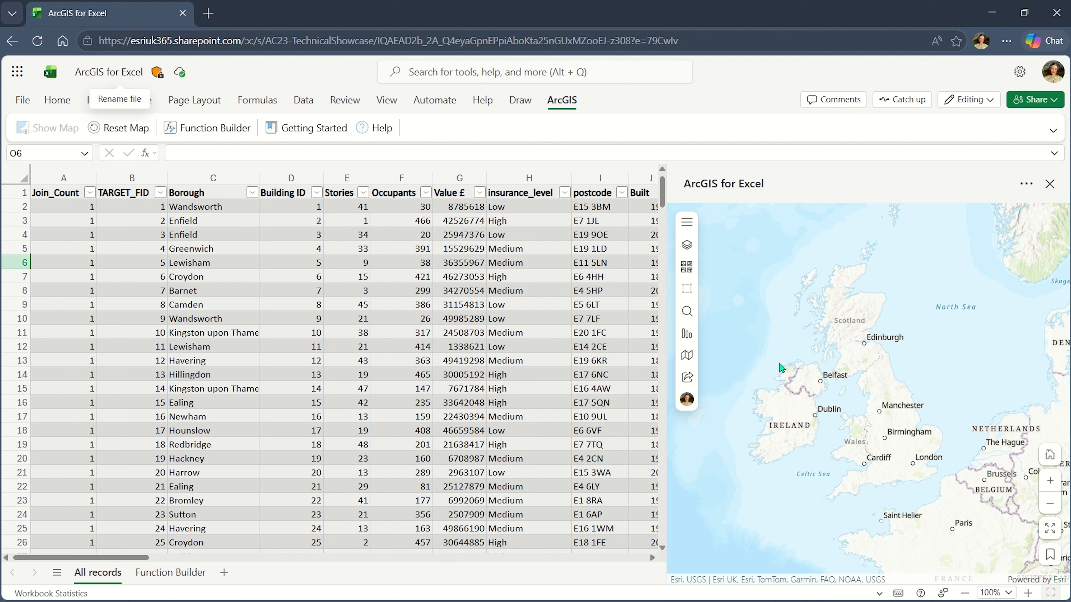
Add the All records!Table1 Excel data as a map layer located by longitude and latitude coordinates in WGS 1984
left_click(685, 249)
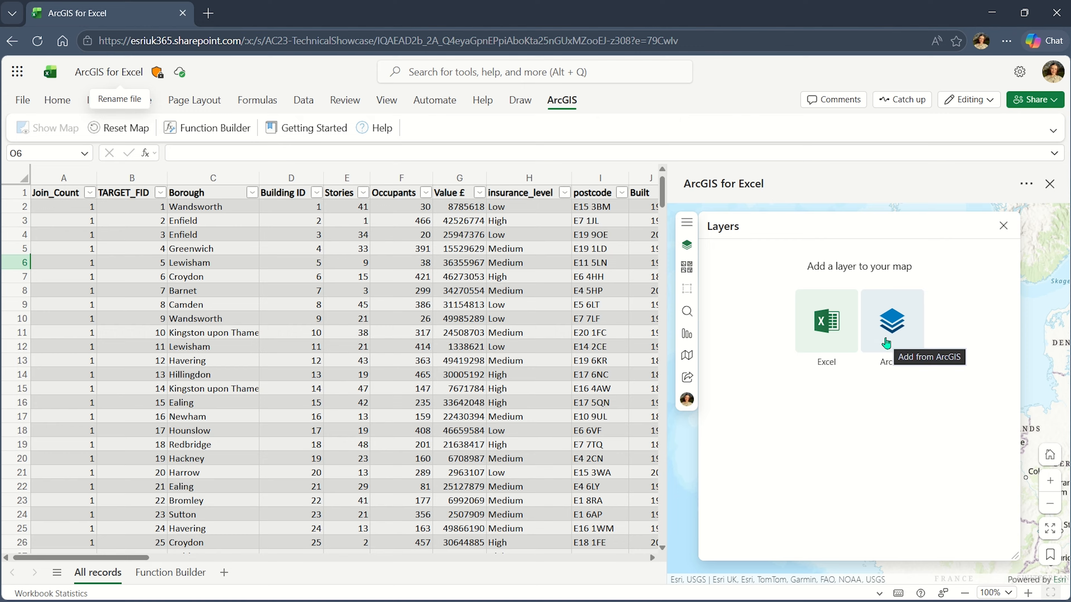
left_click(834, 335)
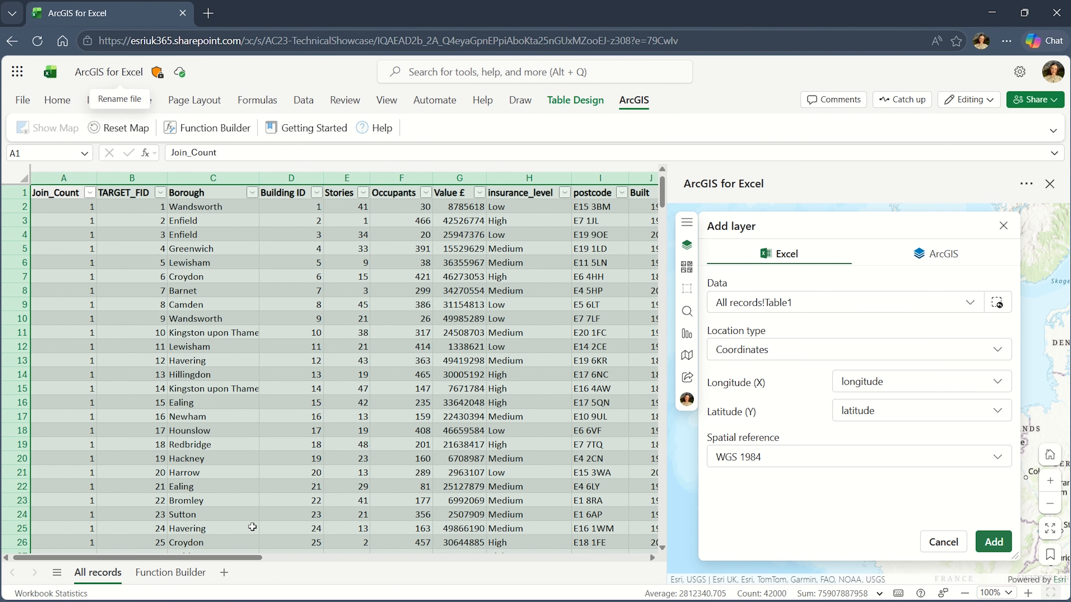
left_click_drag(210, 559, 326, 564)
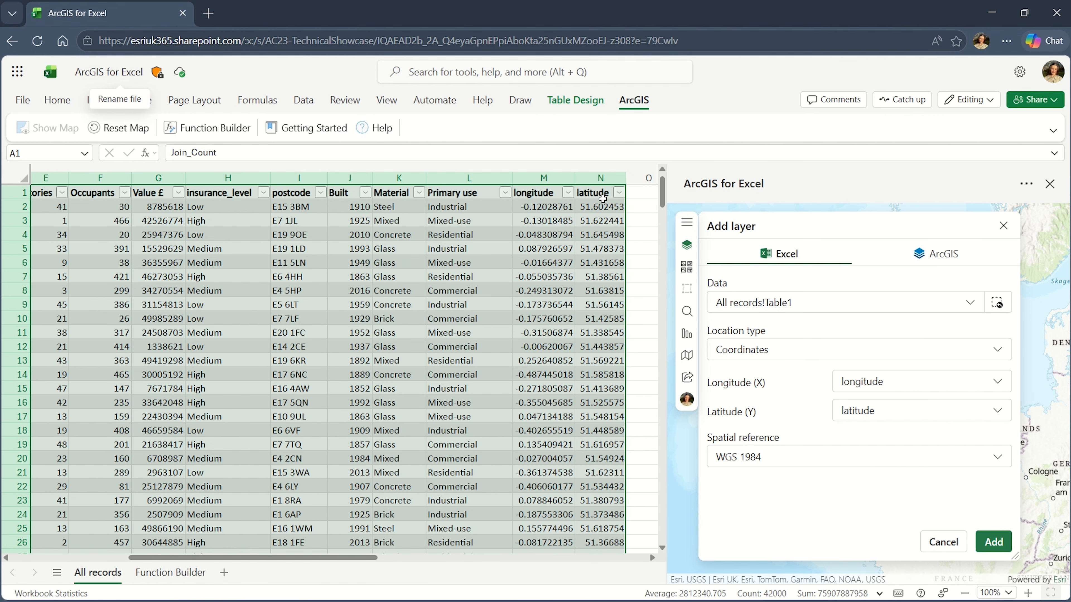
left_click_drag(373, 559, 234, 556)
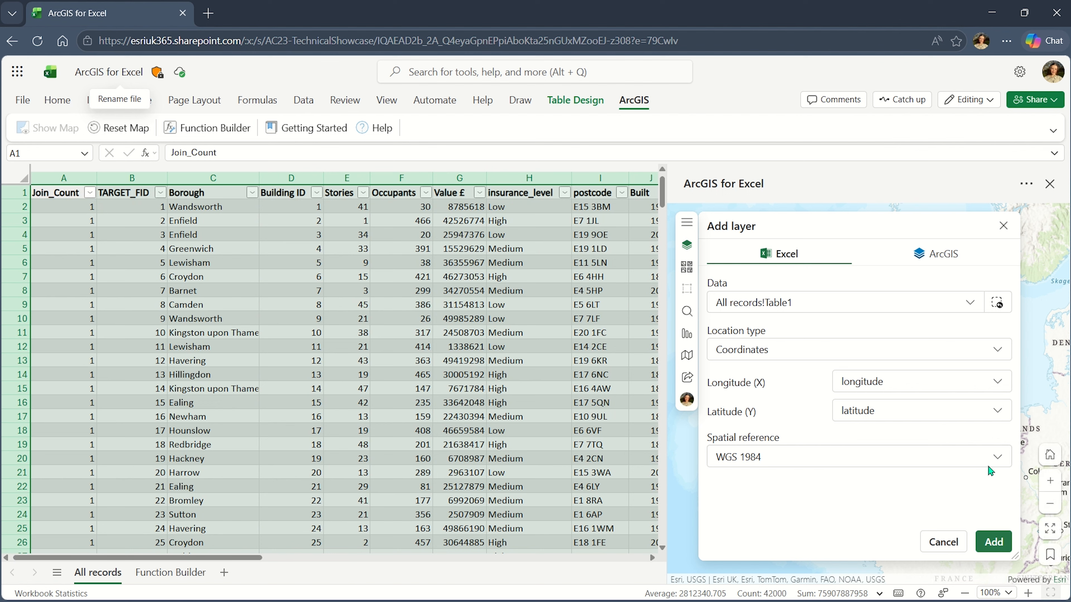
left_click(993, 542)
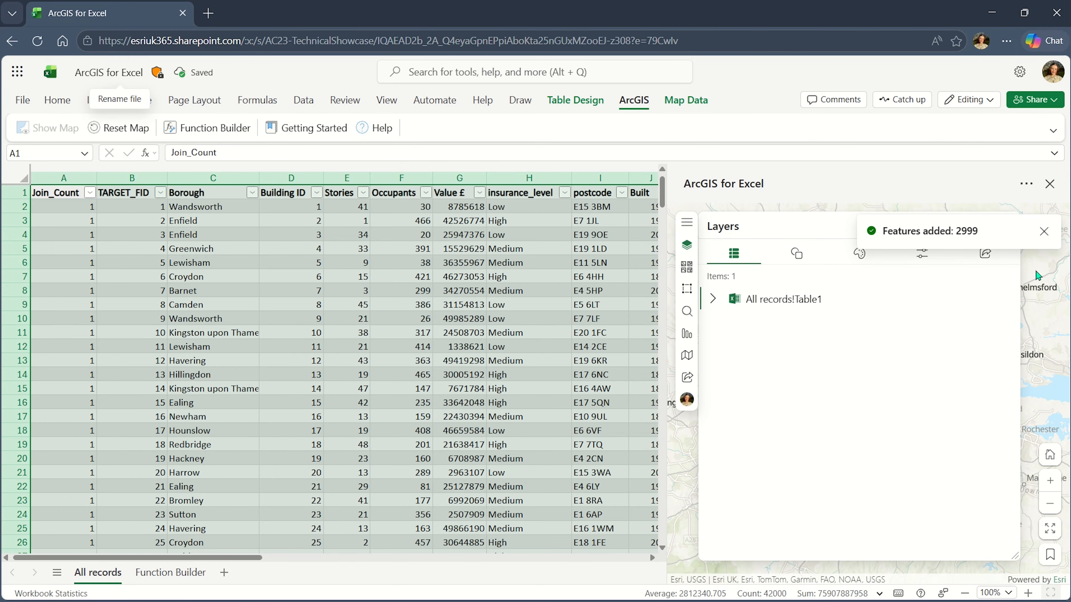
left_click(1041, 233)
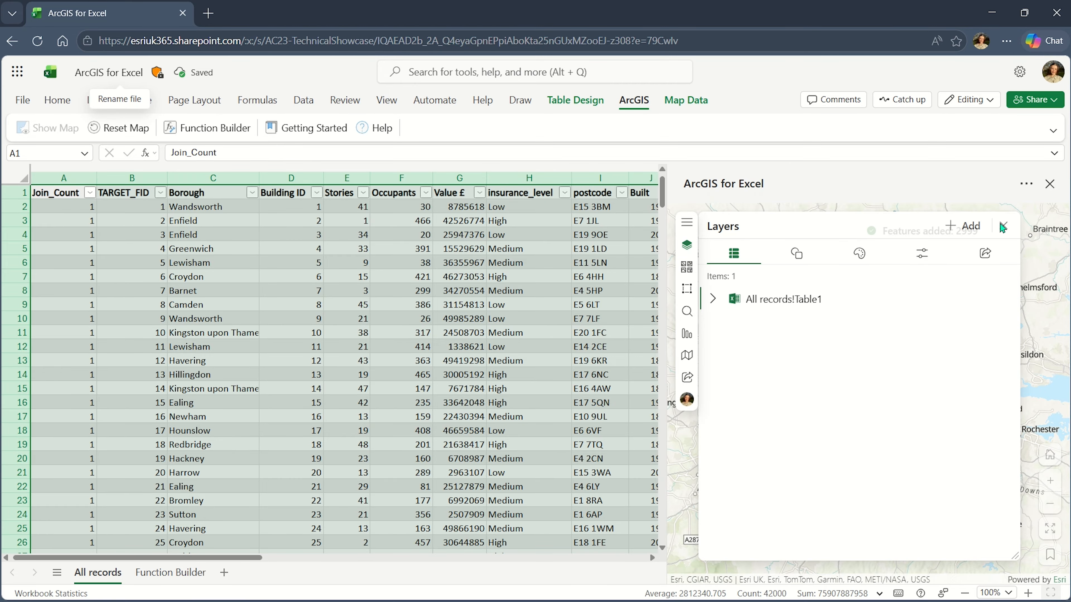
left_click(1000, 230)
Widen the map pane further and bring the sheet's columns through latitude into view
scroll(864, 414, "up", 3)
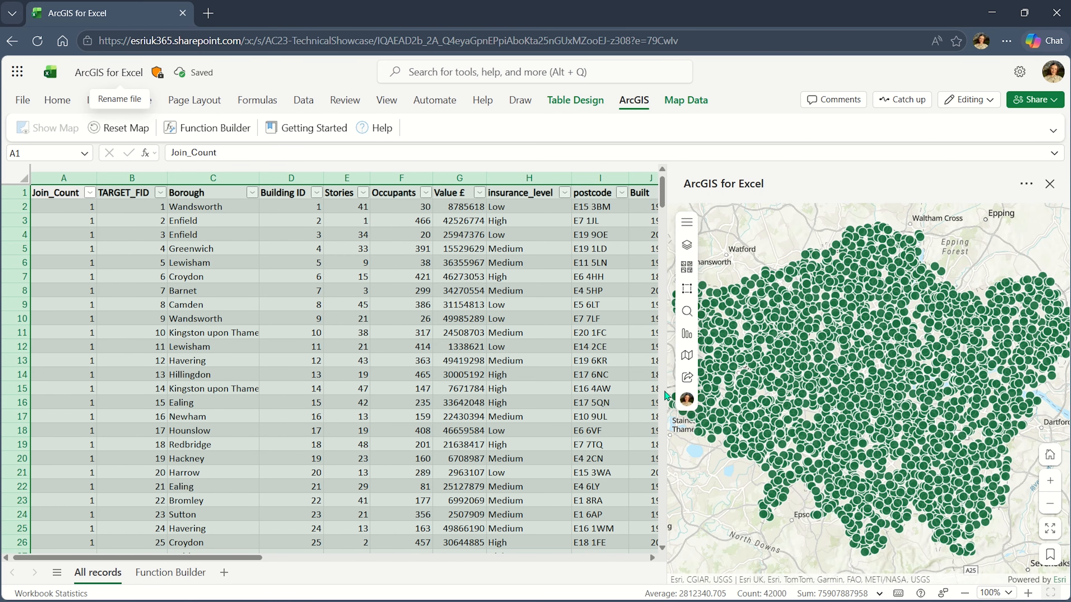
left_click_drag(668, 398, 615, 392)
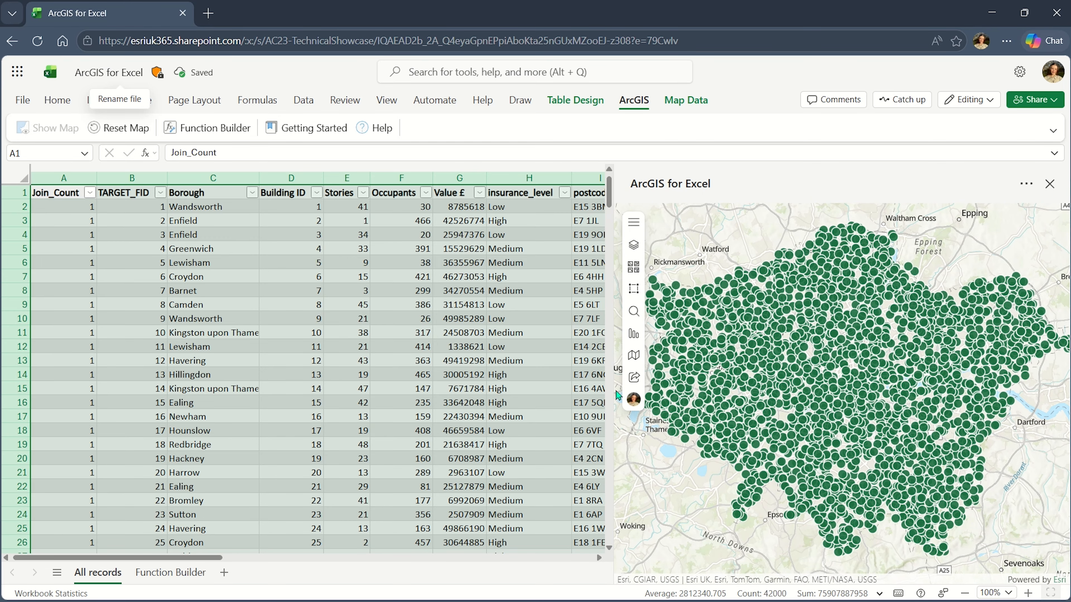
left_click_drag(221, 558, 357, 557)
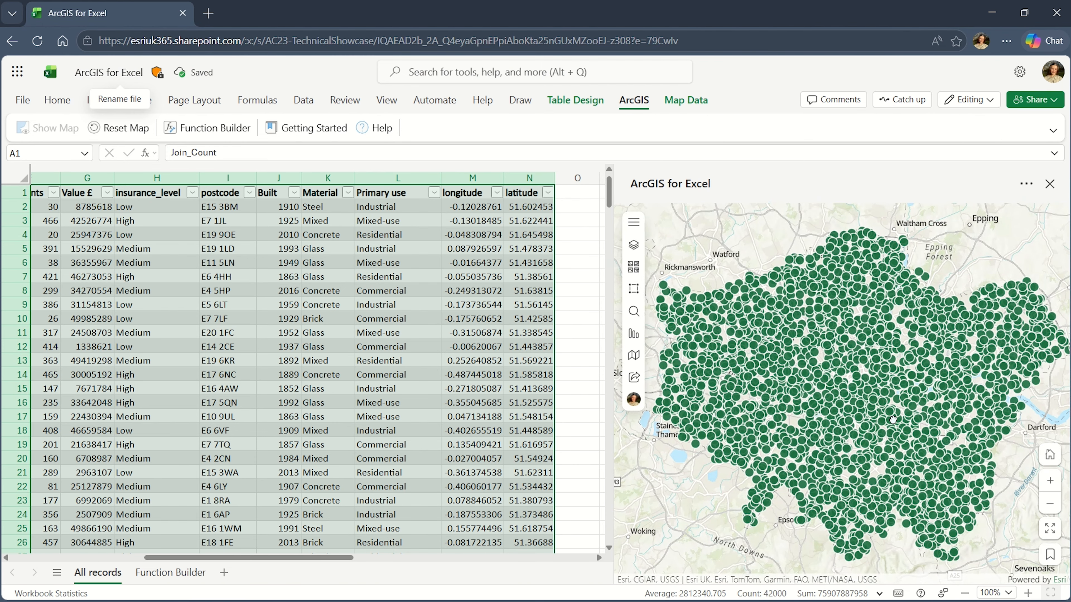
Style the All records!Table1 layer by adding the Occupants and insurance_level fields as its symbology attributes
left_click(637, 249)
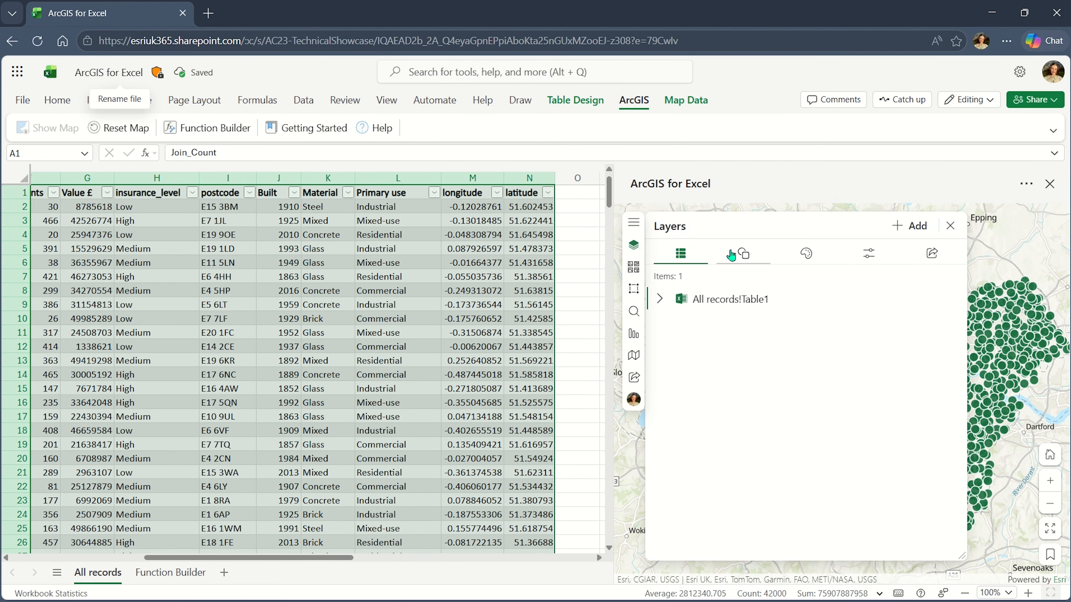
left_click(739, 254)
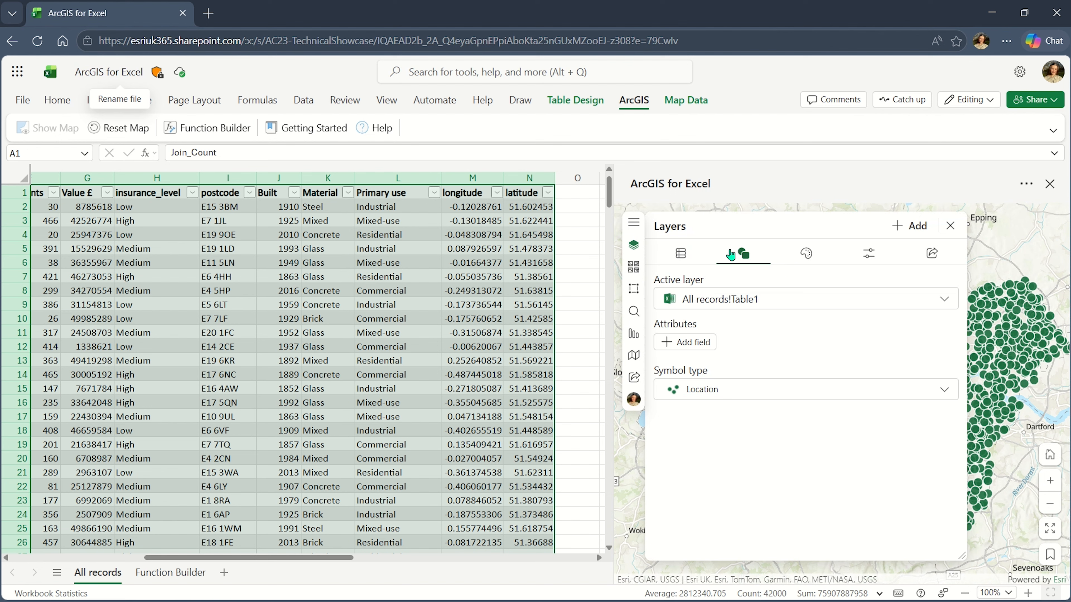
left_click(949, 398)
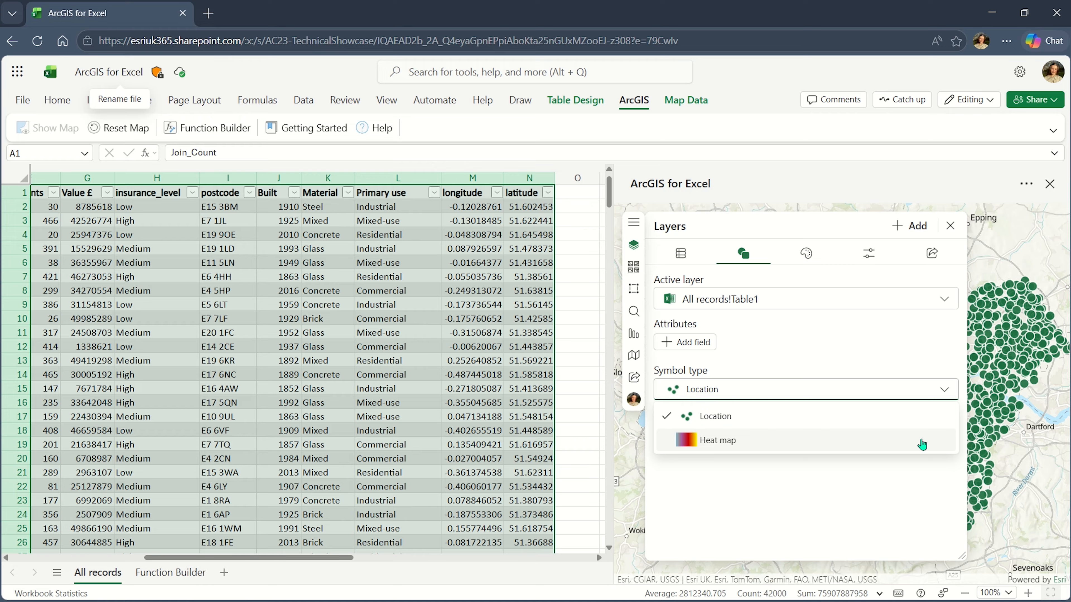
left_click(905, 350)
left_click(700, 342)
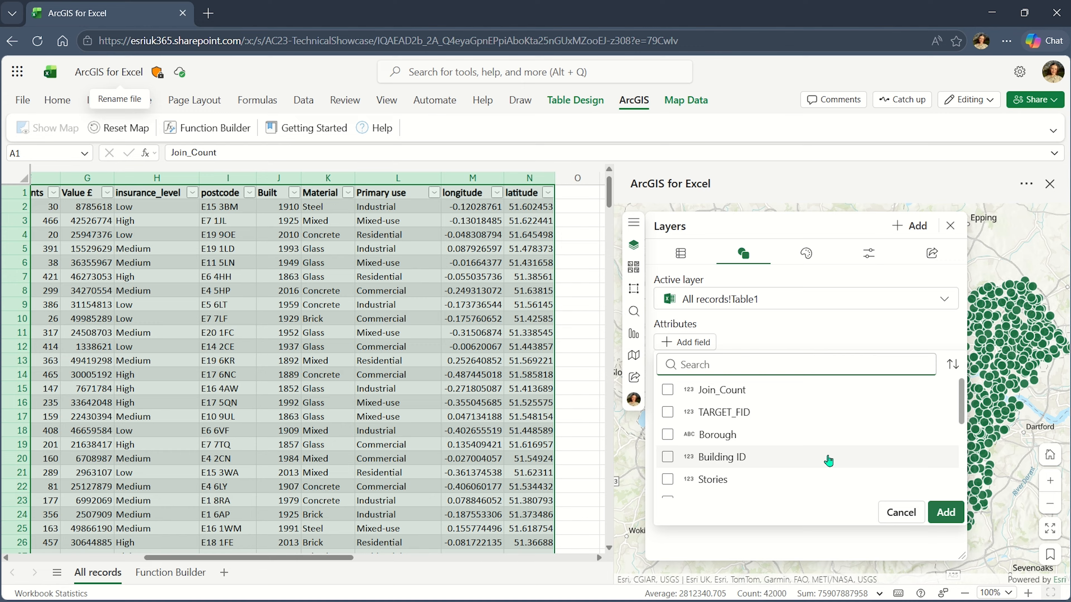
scroll(830, 458, "down", 3)
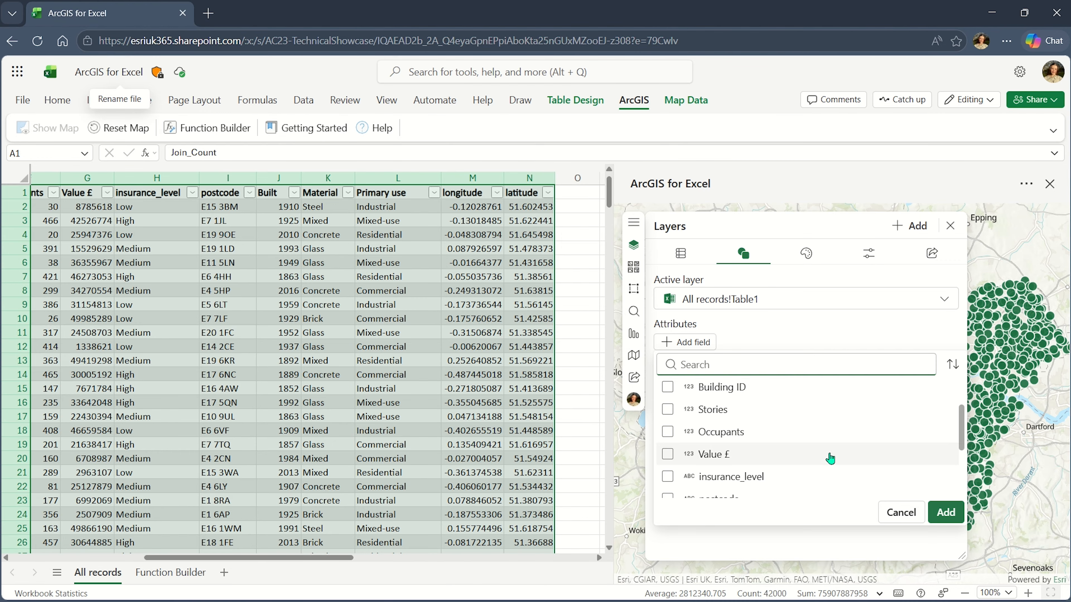
scroll(829, 459, "down", 3)
scroll(829, 458, "up", 2)
scroll(829, 458, "up", 1)
left_click(668, 434)
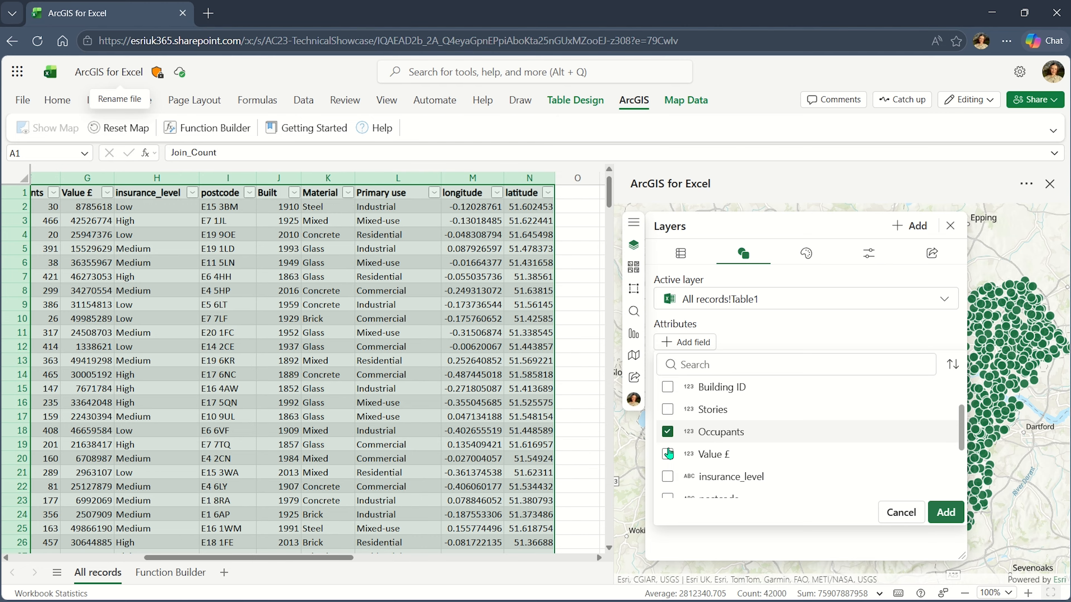
left_click(667, 476)
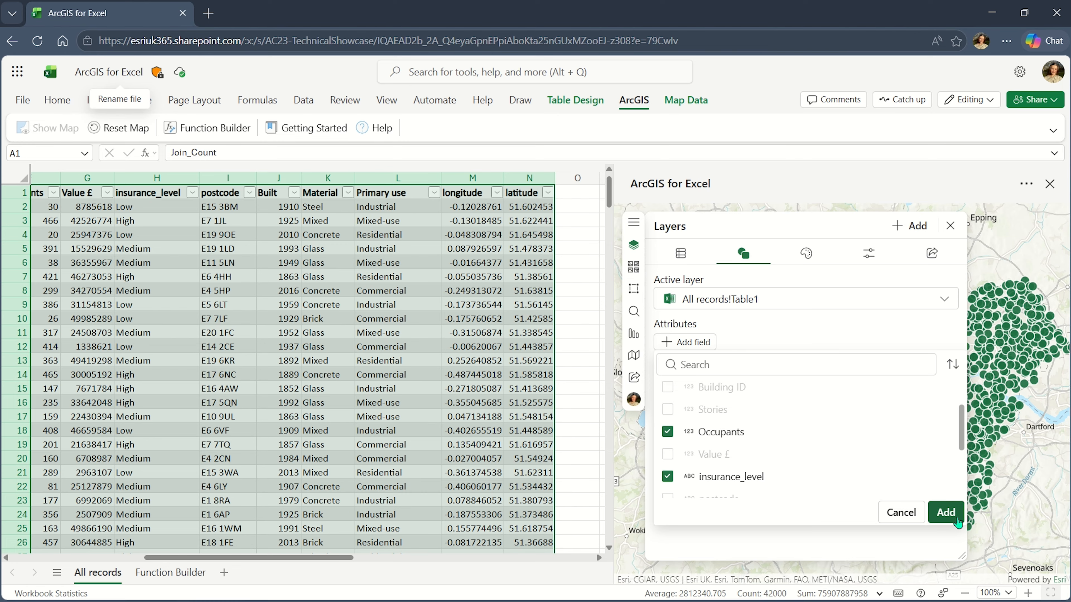
left_click(946, 513)
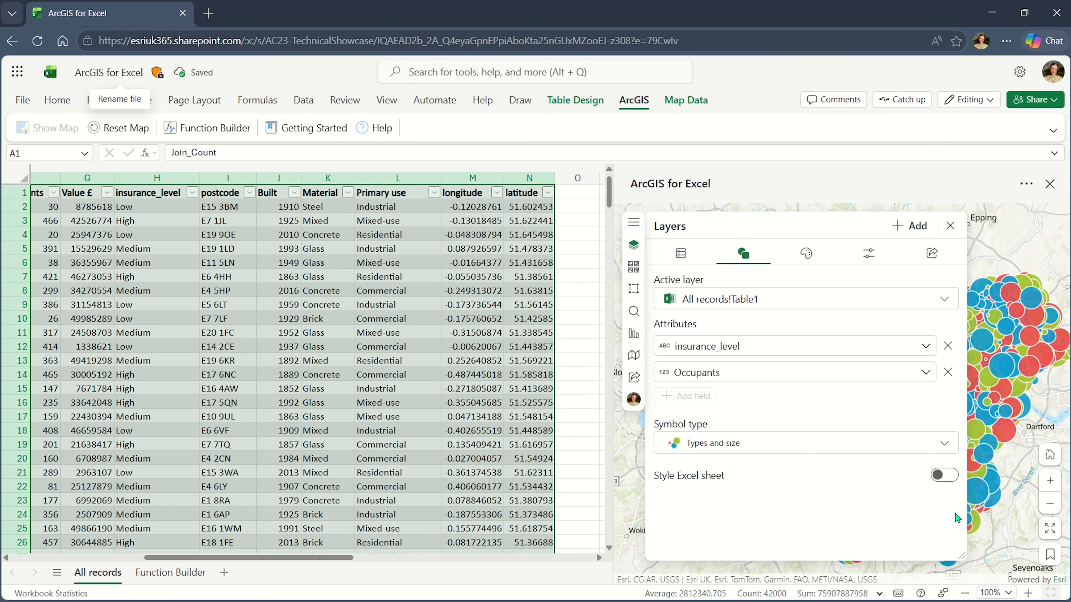
Review the available symbol types for the styled layer and examine its points on the London map at closer zoom
left_click(944, 449)
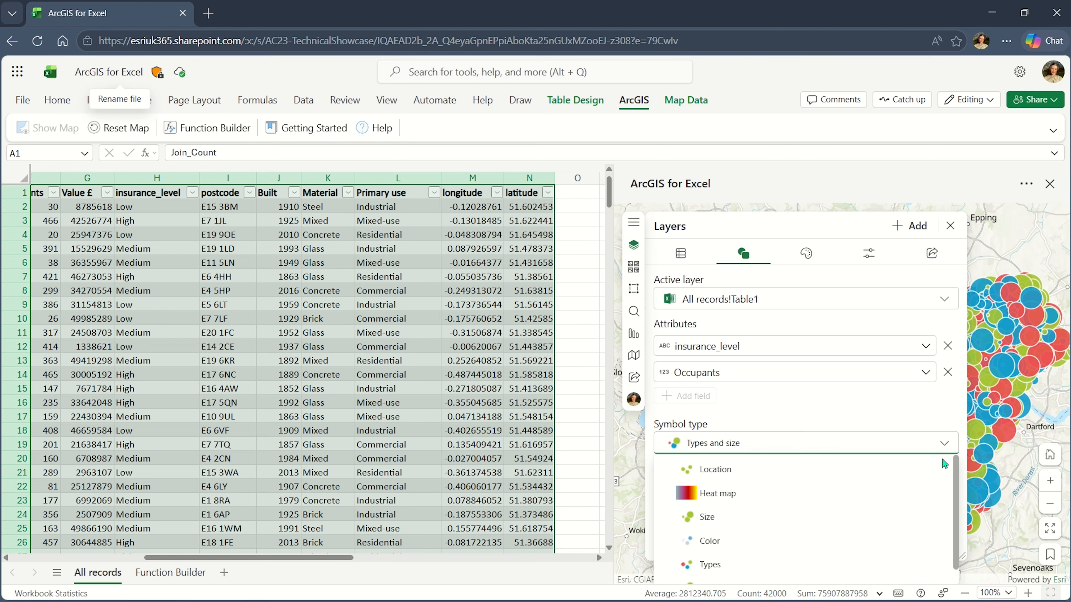
left_click(921, 420)
left_click(950, 226)
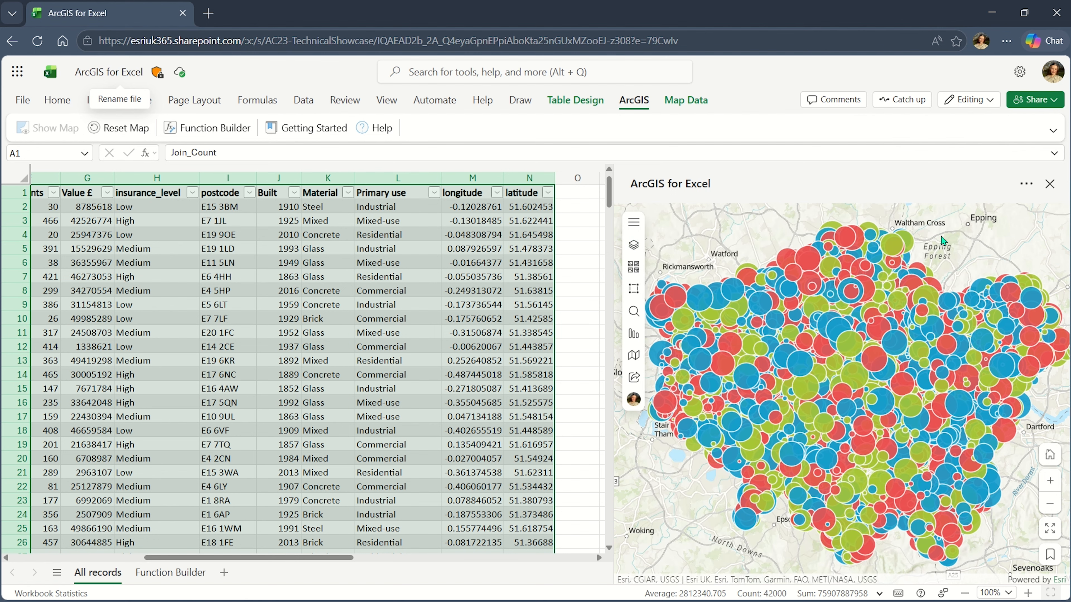
scroll(865, 419, "up", 2)
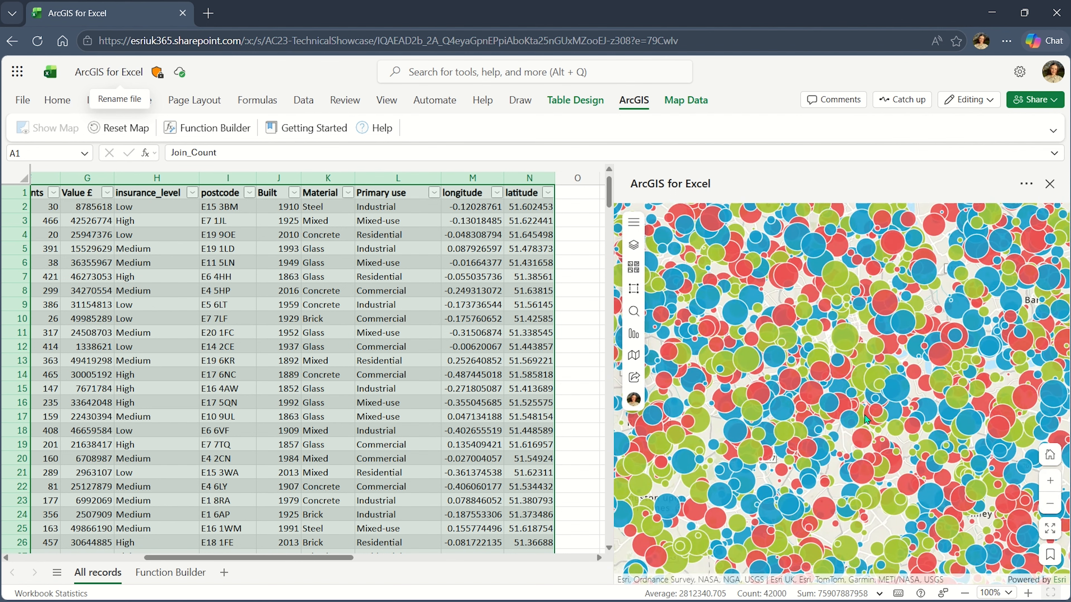
scroll(865, 419, "up", 3)
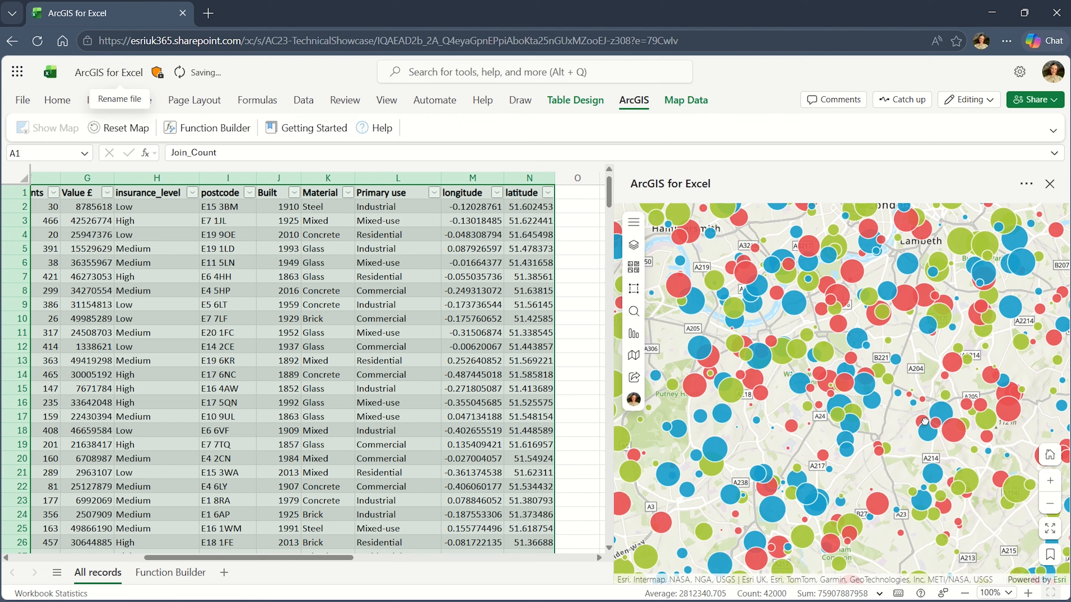
left_click_drag(788, 409, 817, 438)
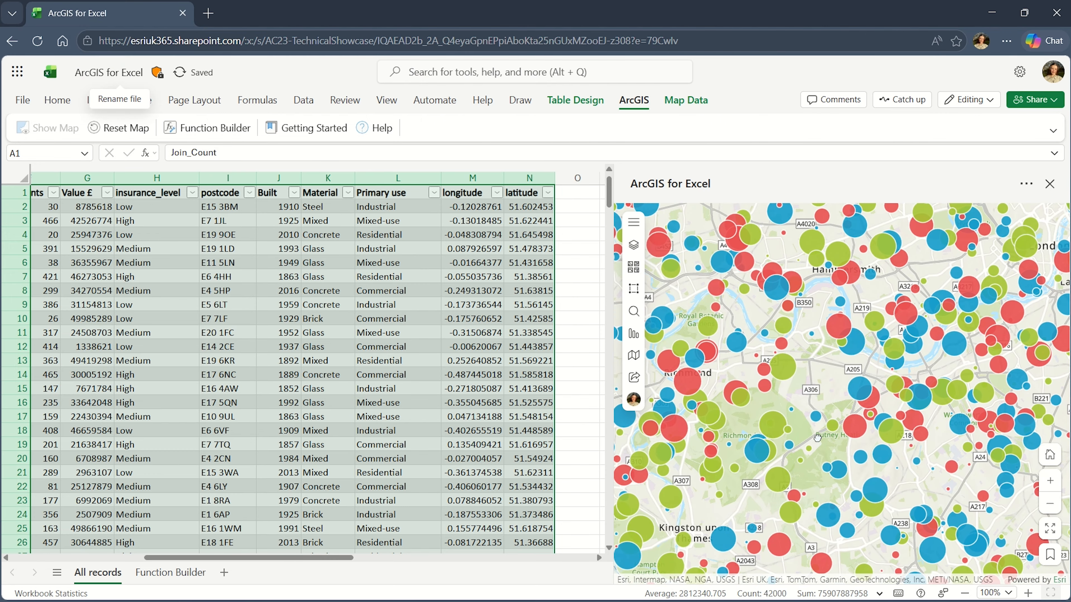
scroll(835, 422, "down", 2)
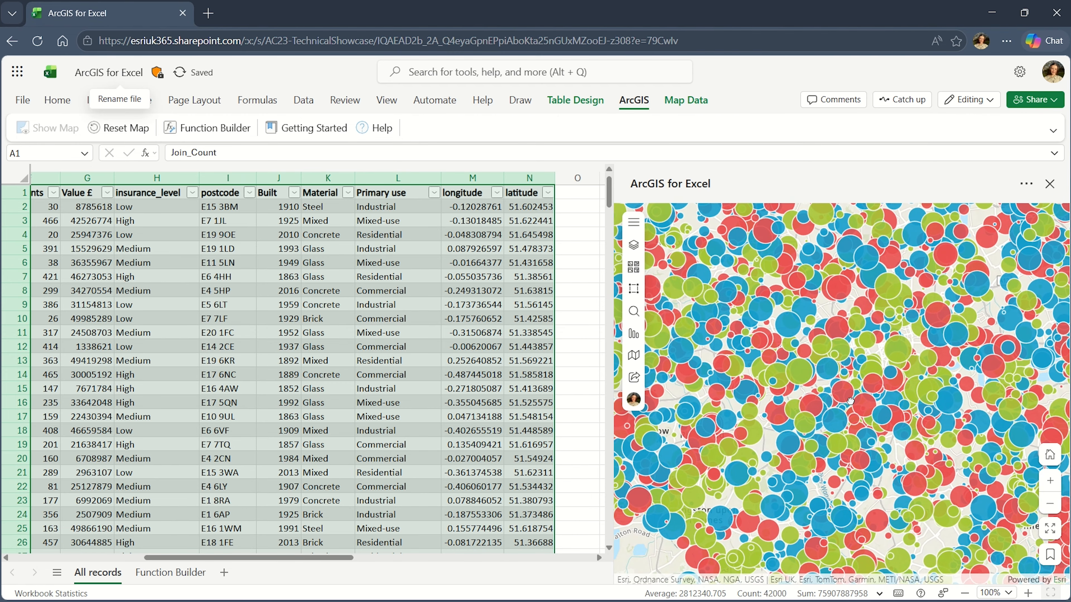
scroll(850, 401, "down", 3)
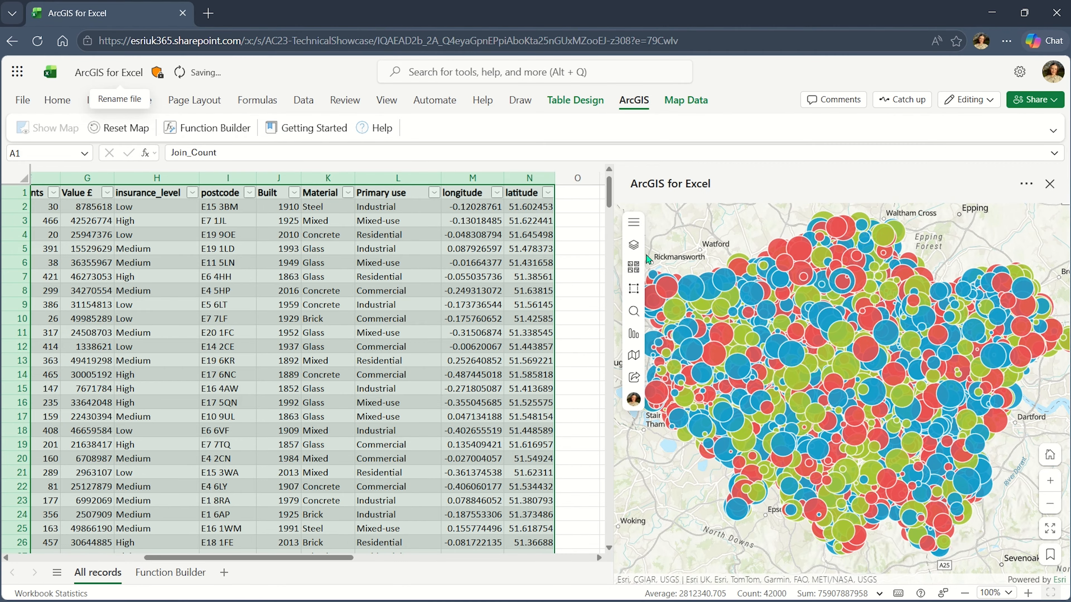
Try the Style Excel sheet option in the layer's symbology, then switch it off and close the layer settings
left_click(637, 249)
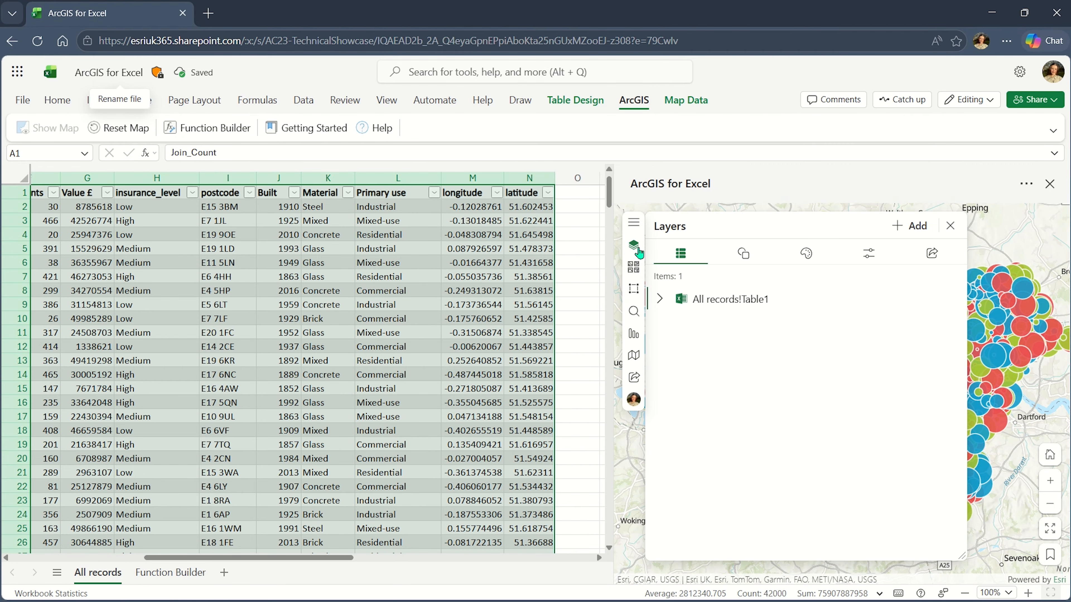
left_click(743, 254)
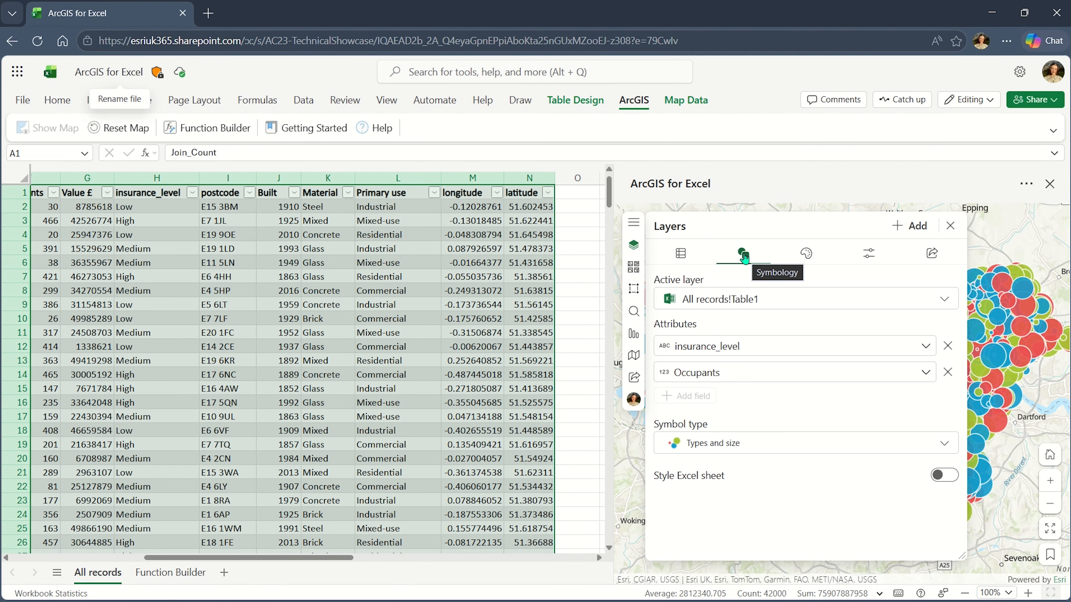
left_click(952, 481)
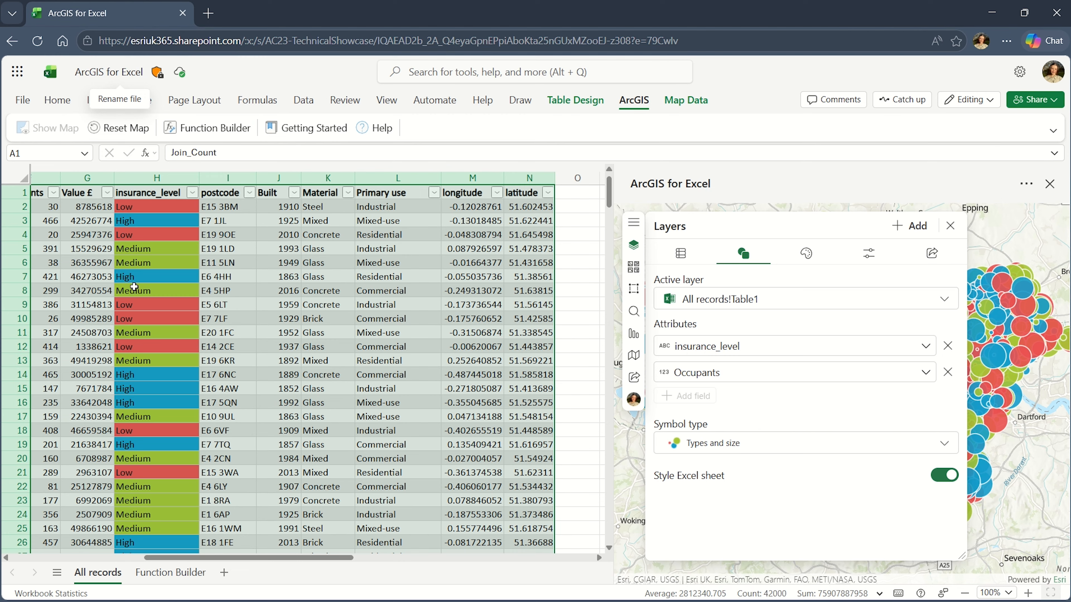
left_click(945, 476)
left_click(950, 227)
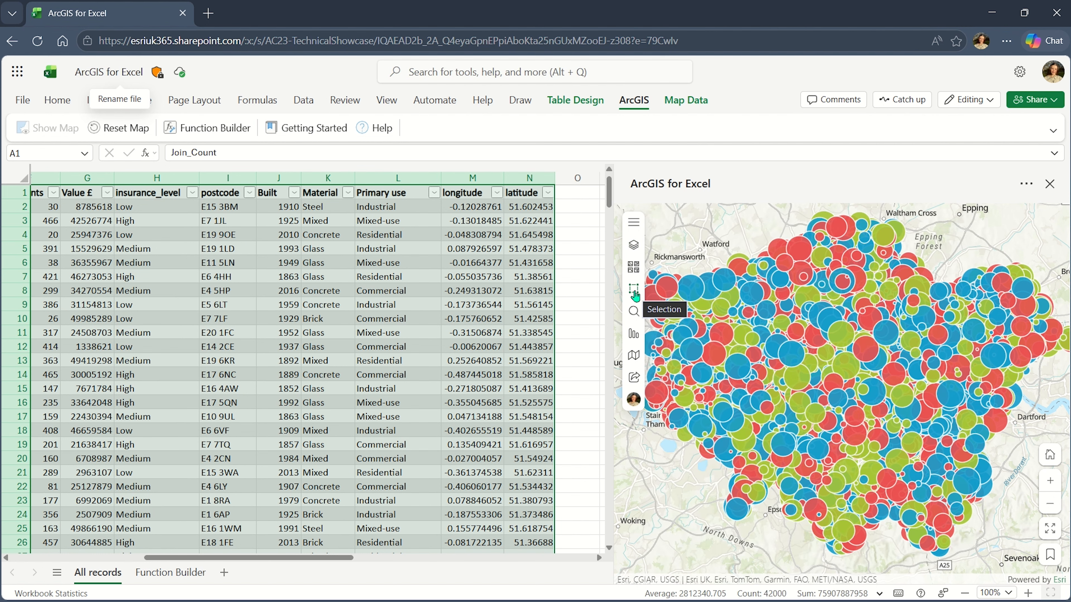
Select the All records!Table1 buildings in west London by drawing a circle on the map
left_click(634, 294)
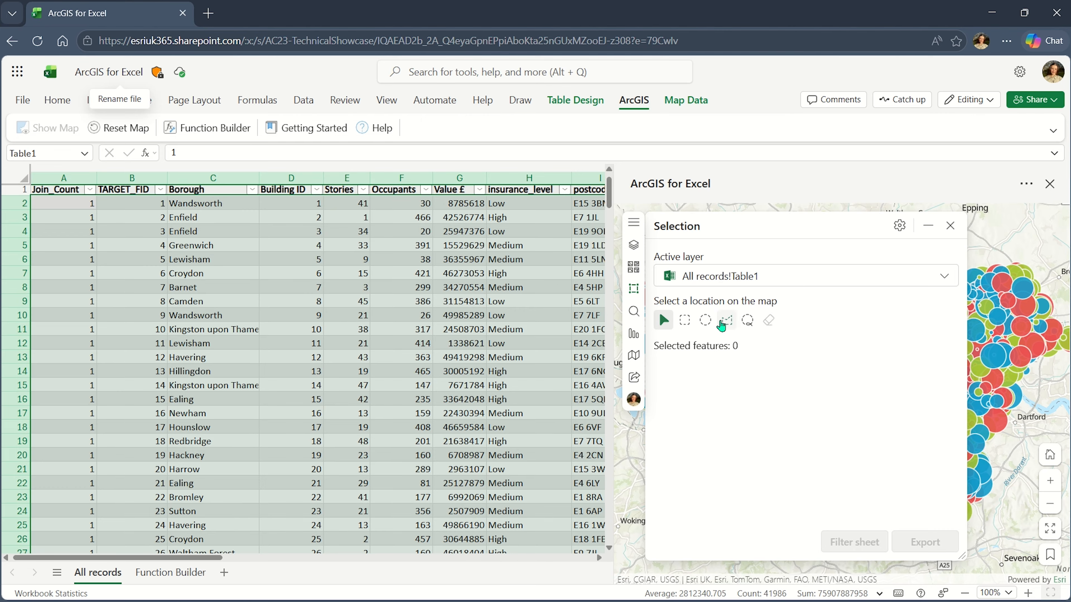
left_click(705, 322)
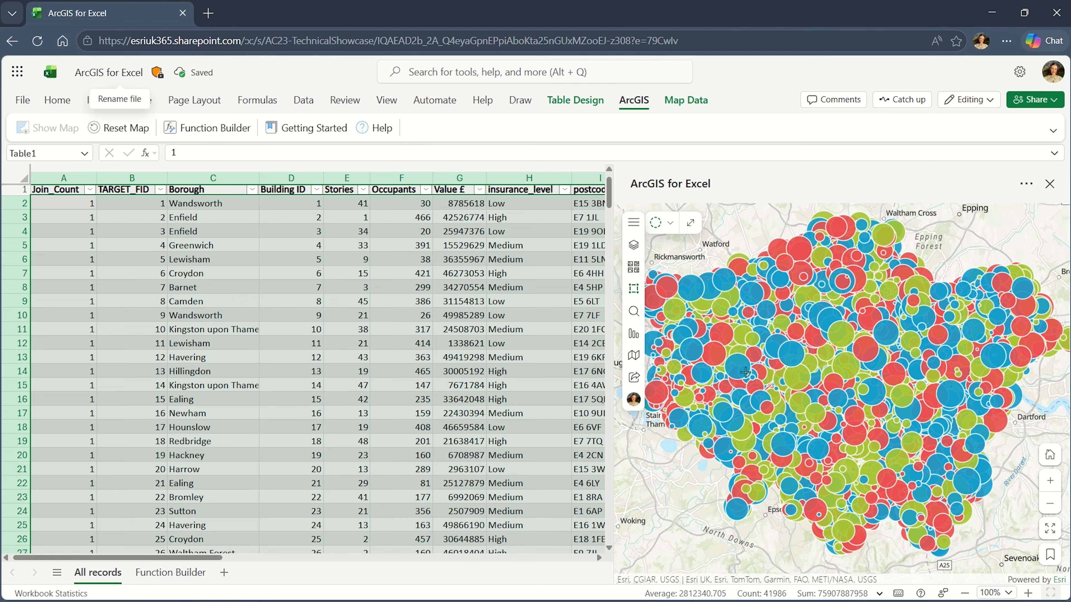
left_click_drag(743, 356, 773, 393)
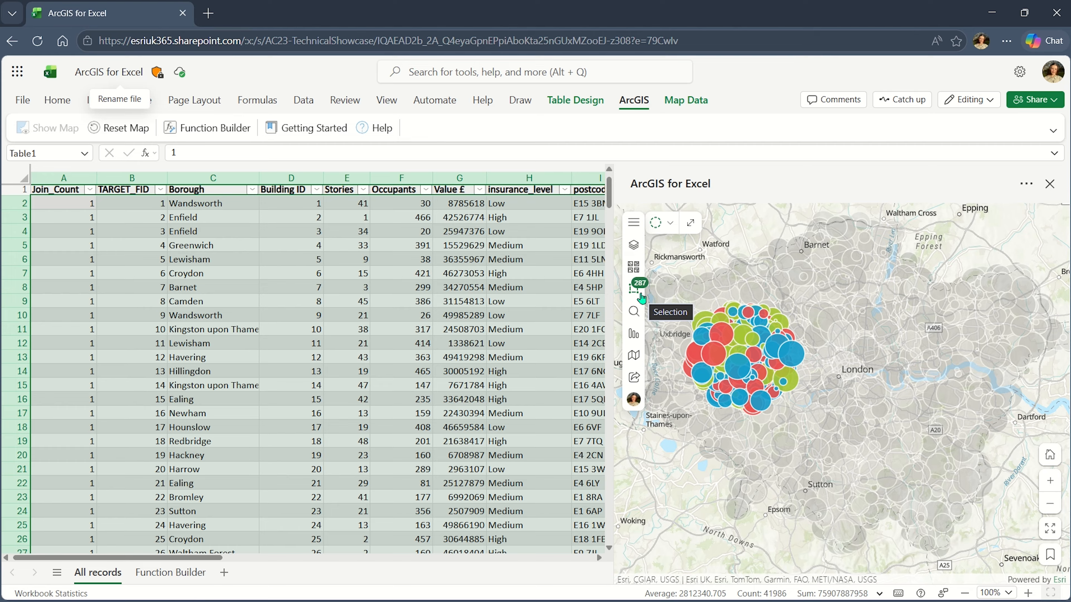
Filter the sheet to the selected map features and export them to a new sheet
left_click(632, 290)
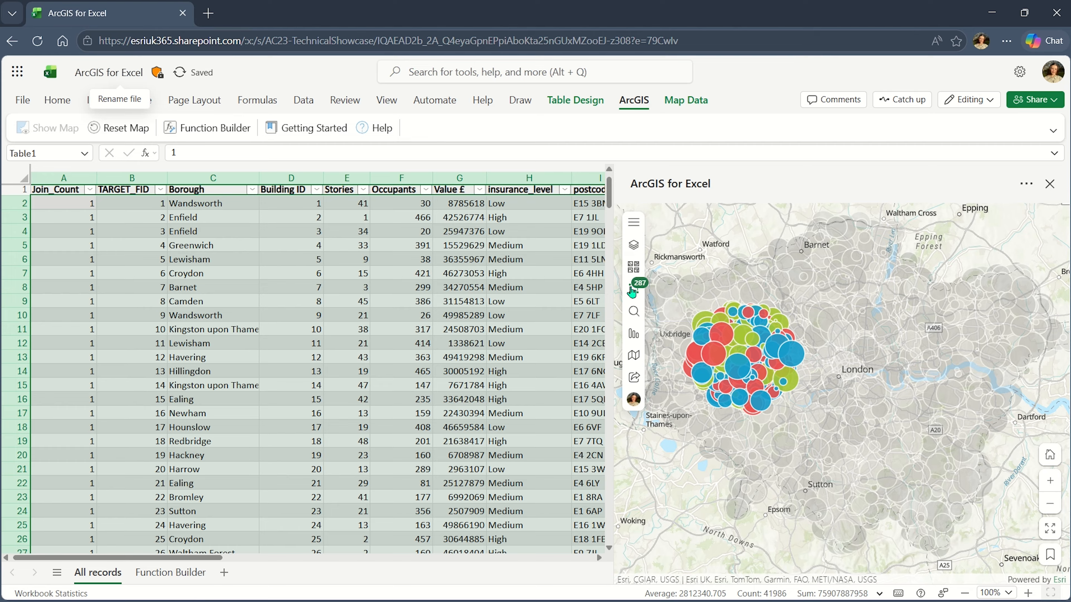
left_click(634, 292)
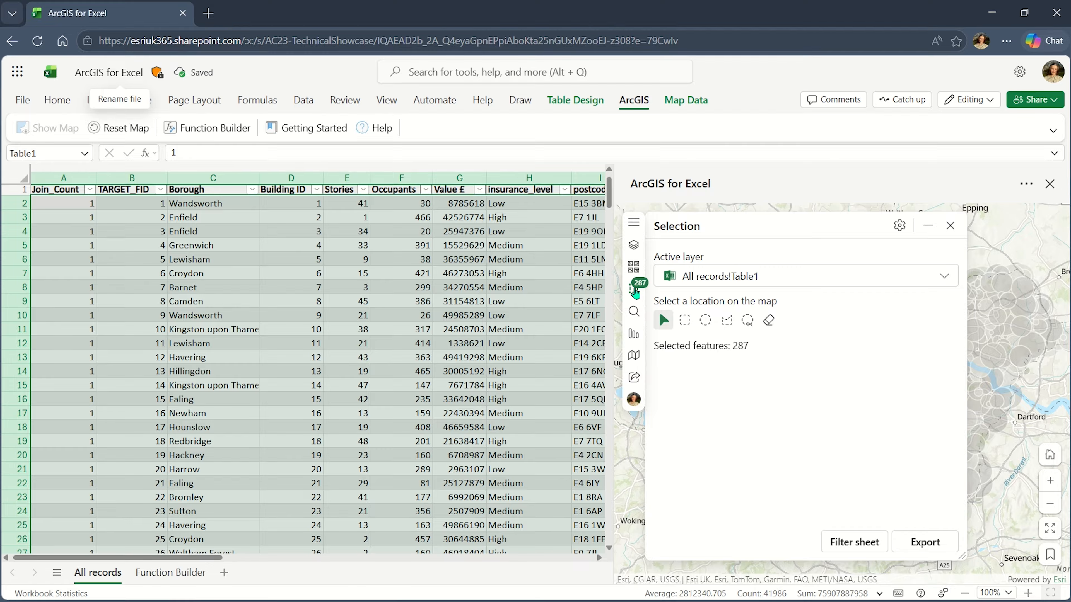
left_click(851, 548)
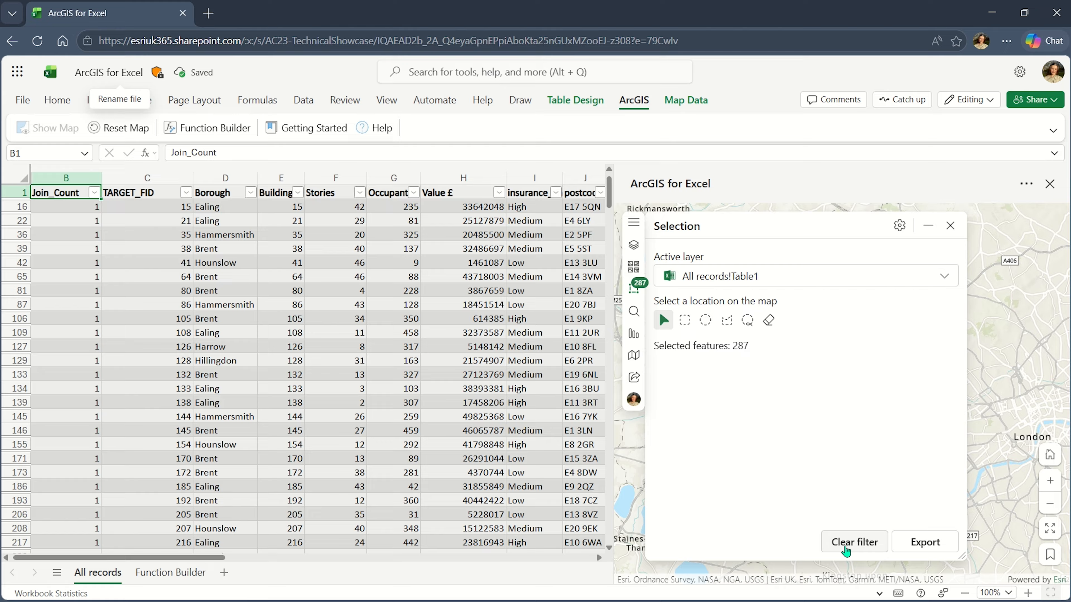
left_click(927, 546)
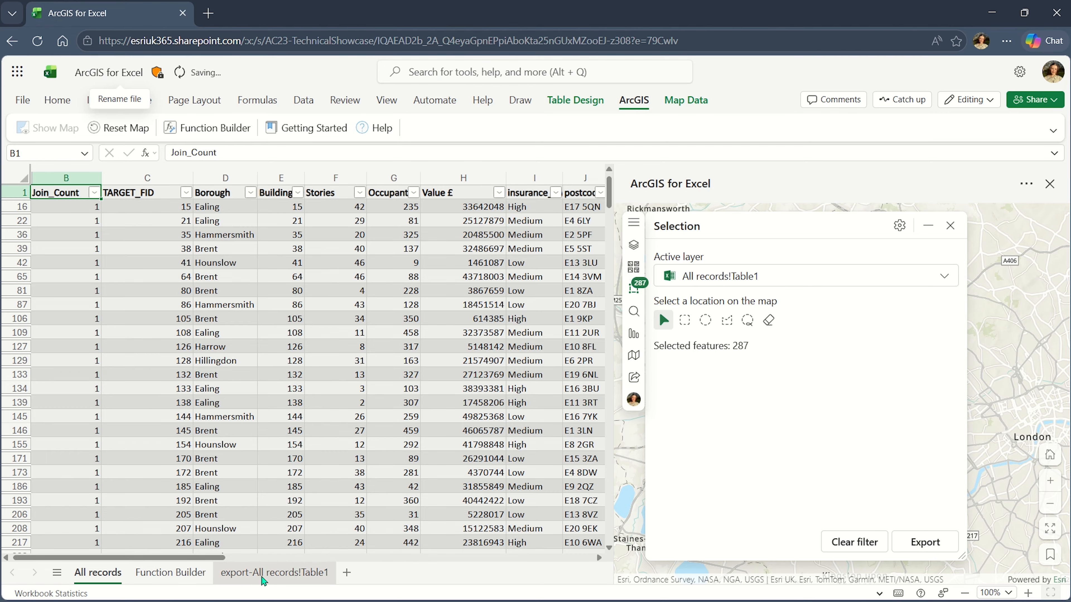
Delete the export-All records!Table1 sheet from the workbook
left_click(263, 581)
right_click(264, 581)
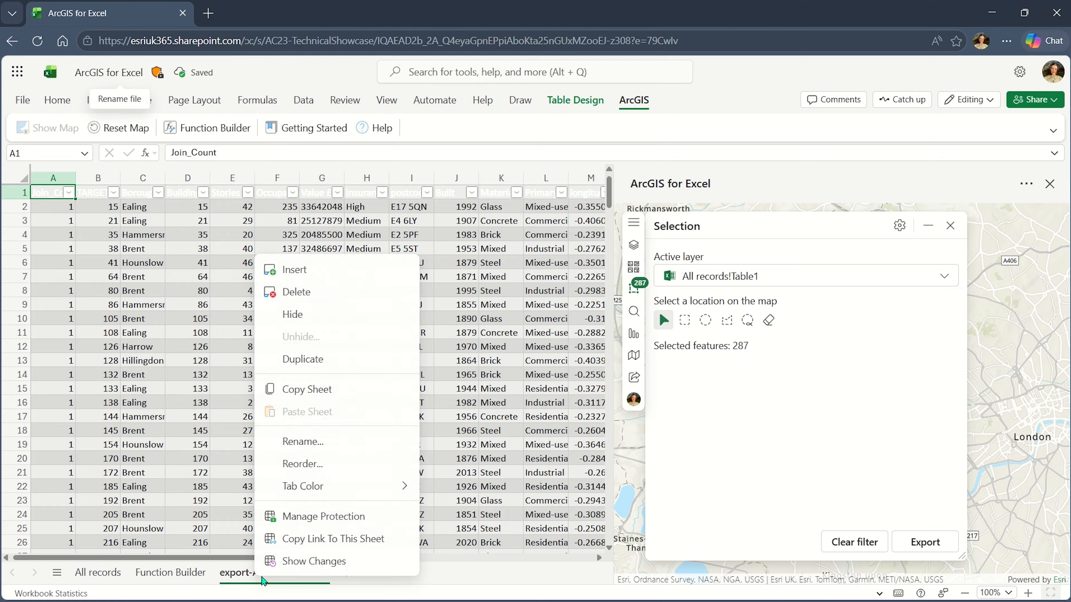
left_click(295, 292)
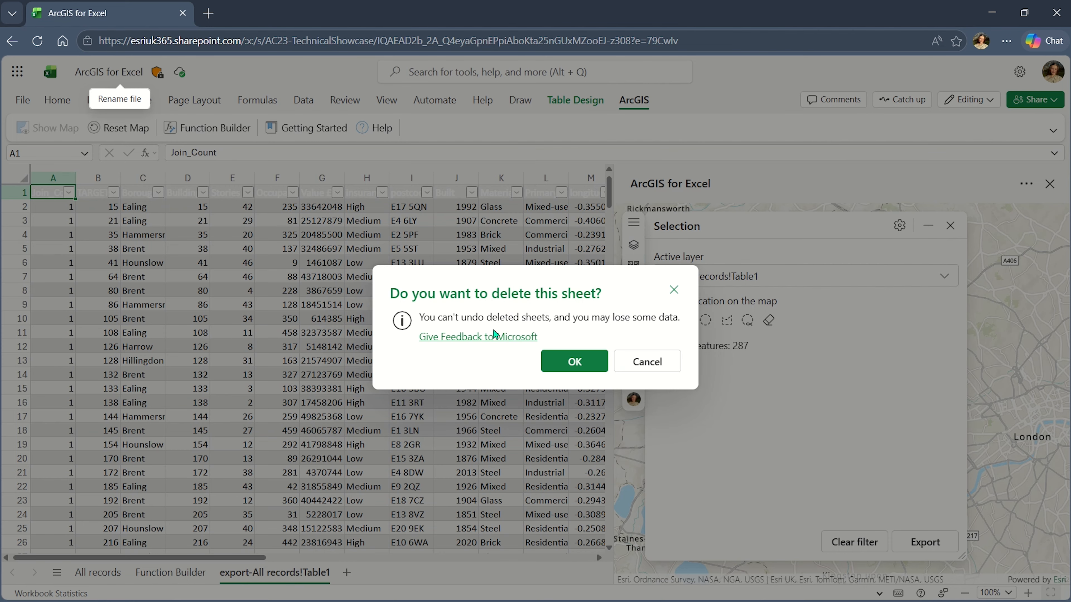
left_click(566, 367)
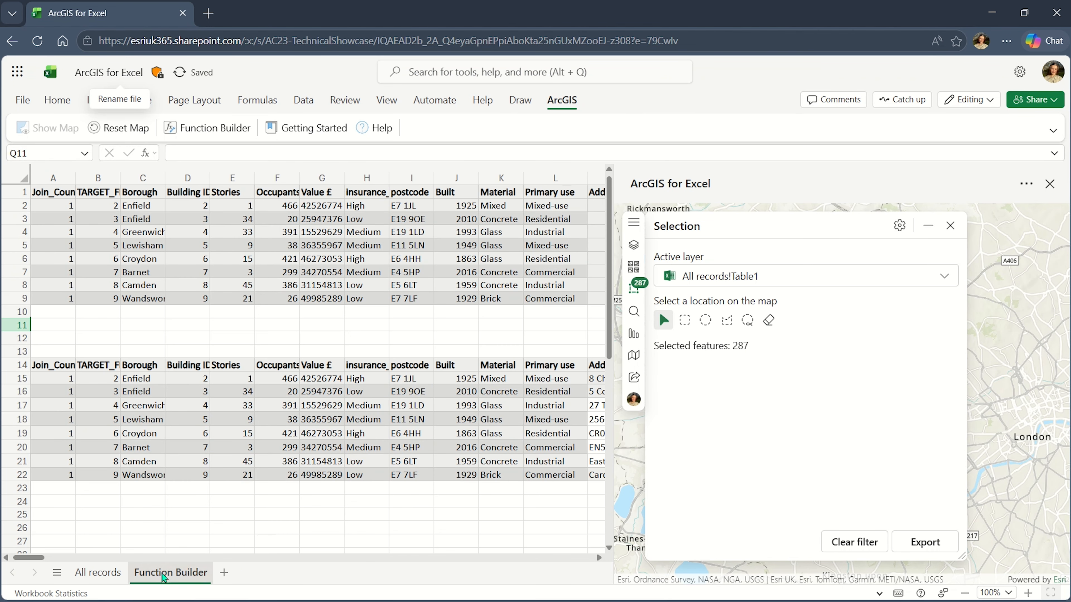
Clear the sheet filter and the map selection for All records!Table1, and close the selection settings
left_click(844, 544)
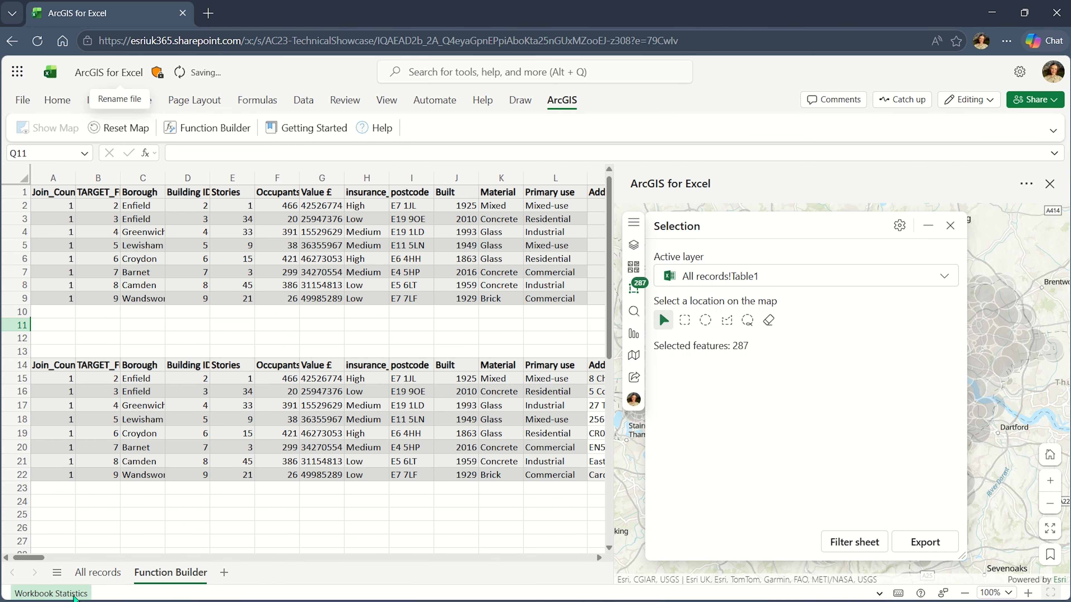
left_click(103, 579)
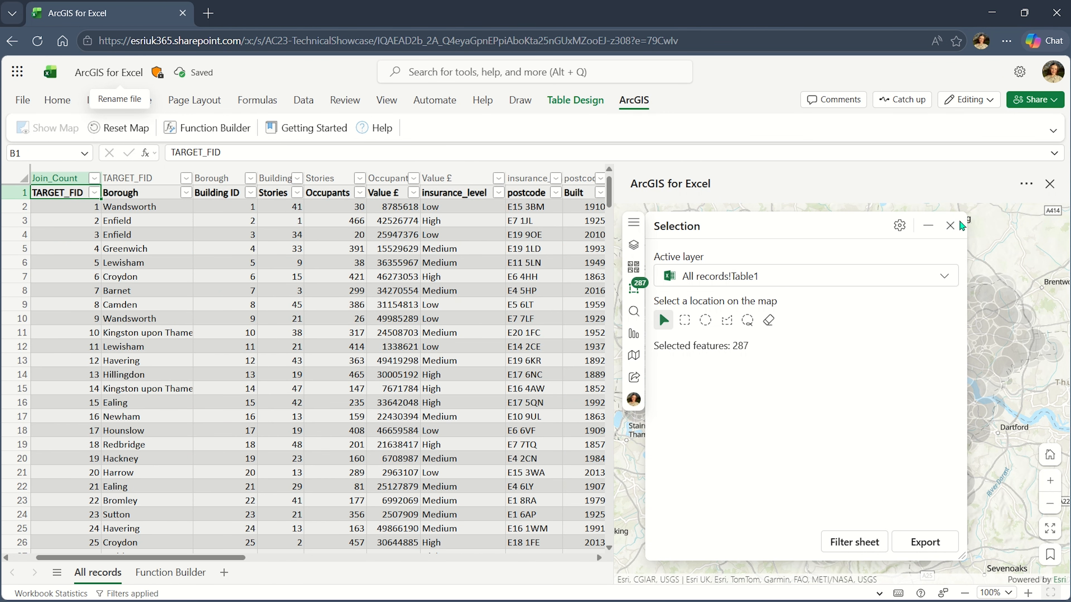
left_click(768, 320)
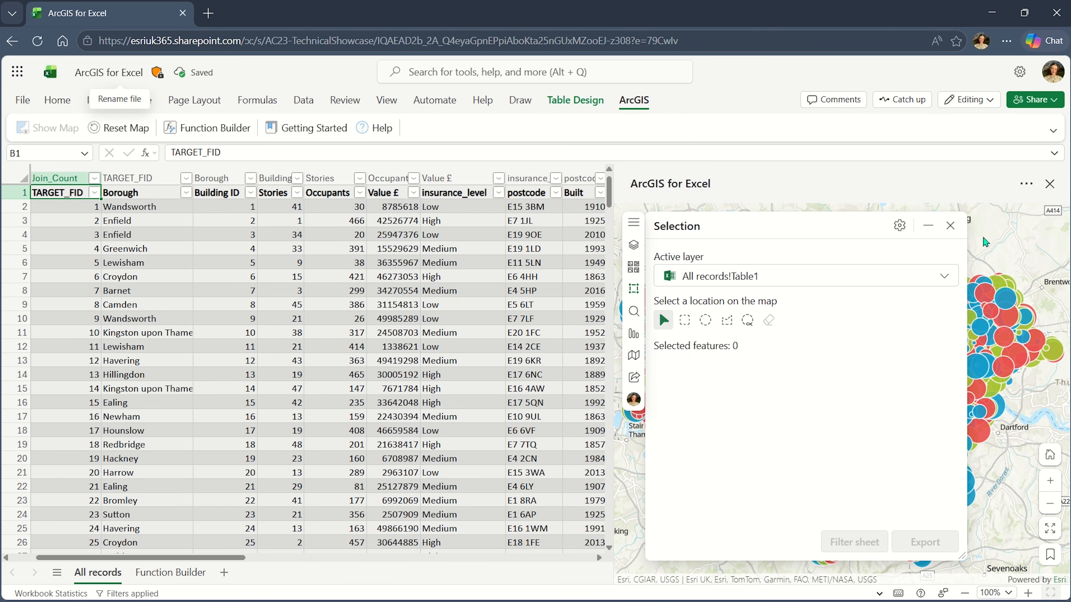
left_click(950, 226)
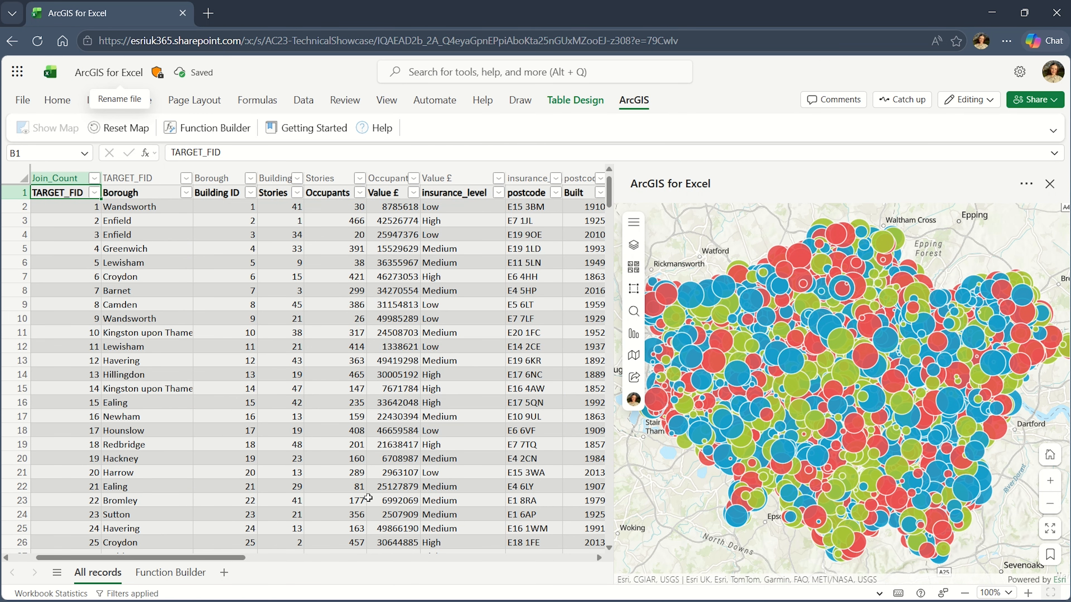
Switch to the Function Builder sheet and narrow the map pane so the Address, longitude and latitude columns fit in view
left_click(143, 573)
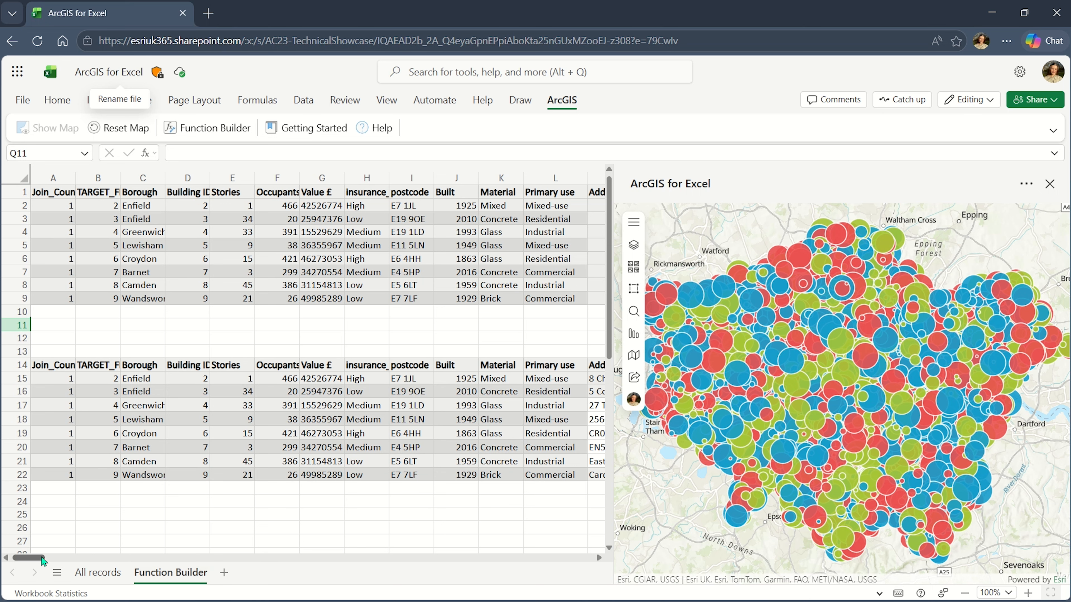
mouse_move(43, 561)
left_mouse_down()
mouse_move(74, 562)
mouse_move(38, 564)
left_mouse_up()
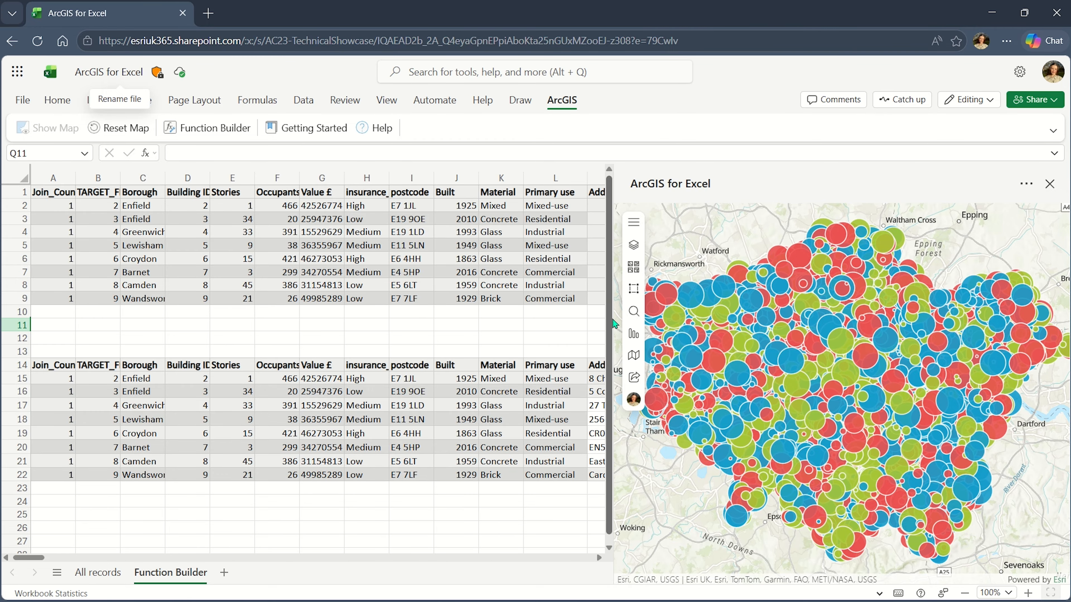
left_click_drag(618, 315, 825, 316)
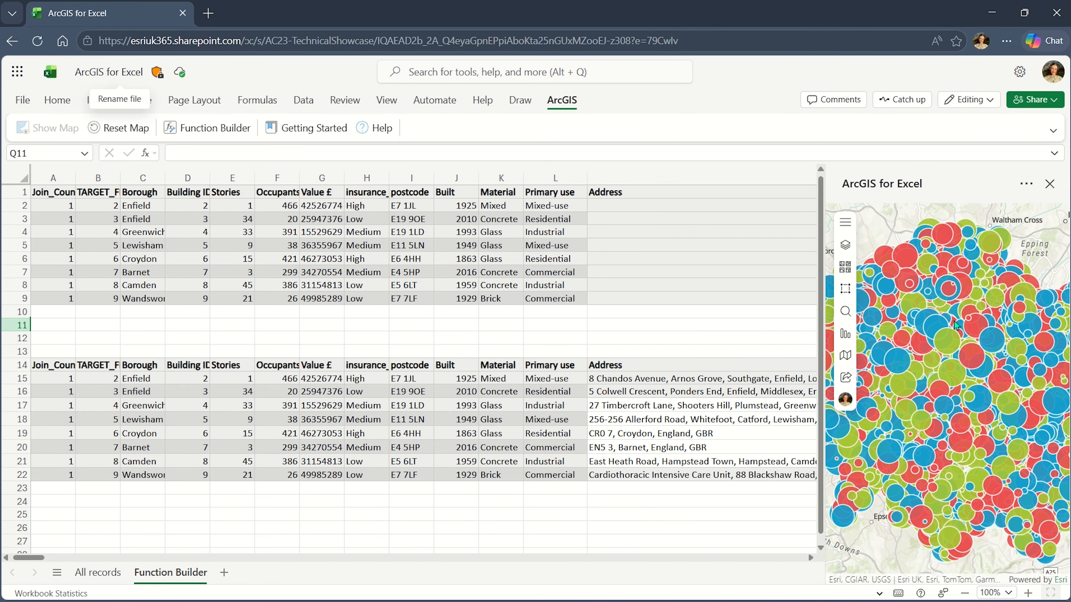
left_click_drag(30, 558, 31, 558)
left_click_drag(810, 562, 810, 564)
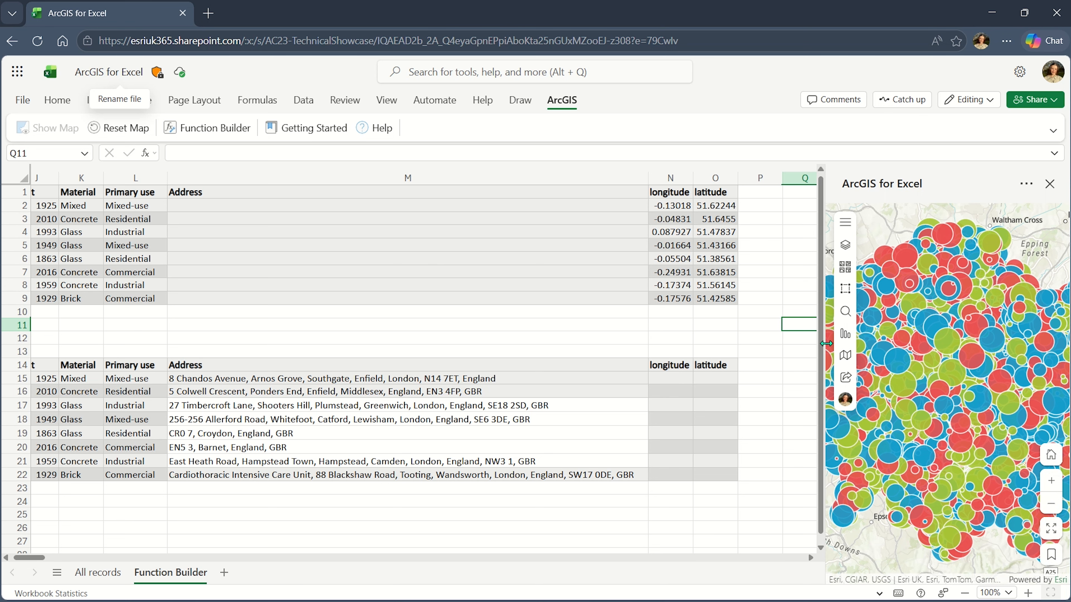
left_click_drag(823, 347, 767, 347)
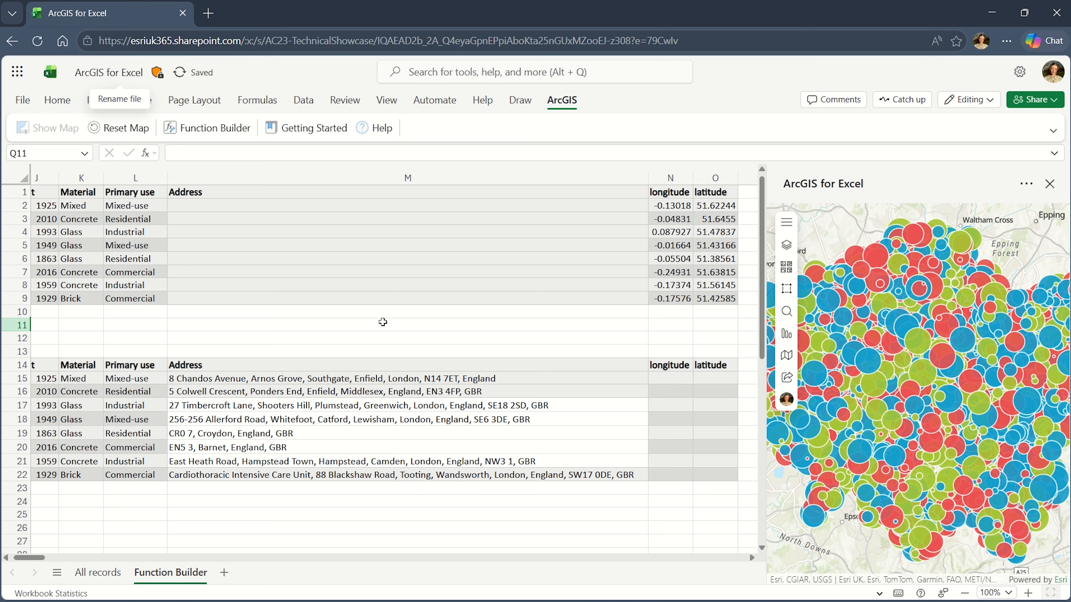
Build an ArcGIS GETADDRESS function for cell M2 with N2 as the longitude and O2 as the latitude
left_click(234, 138)
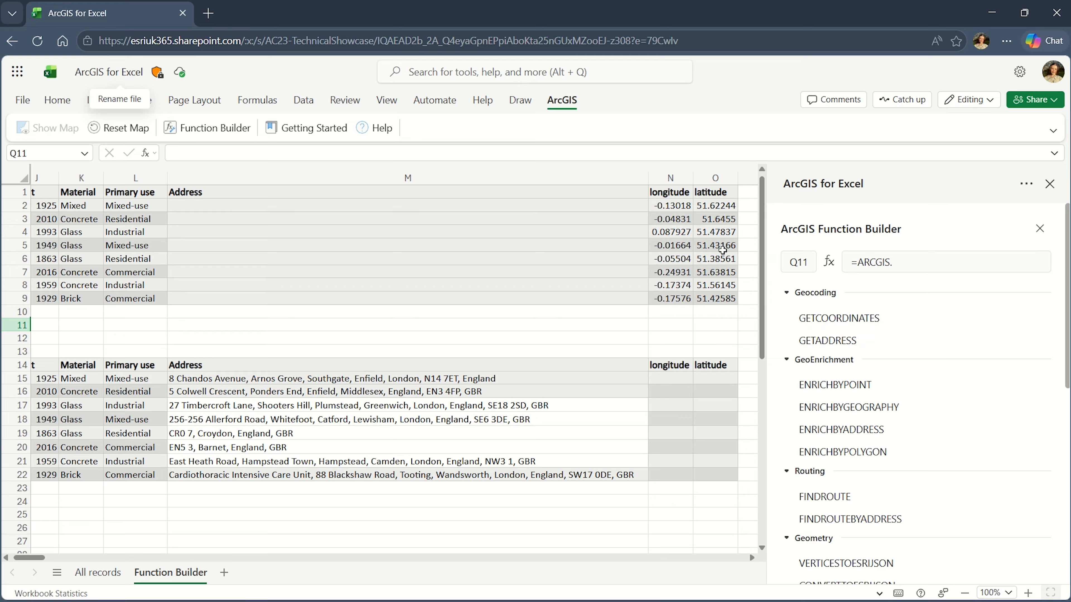
left_click(623, 208)
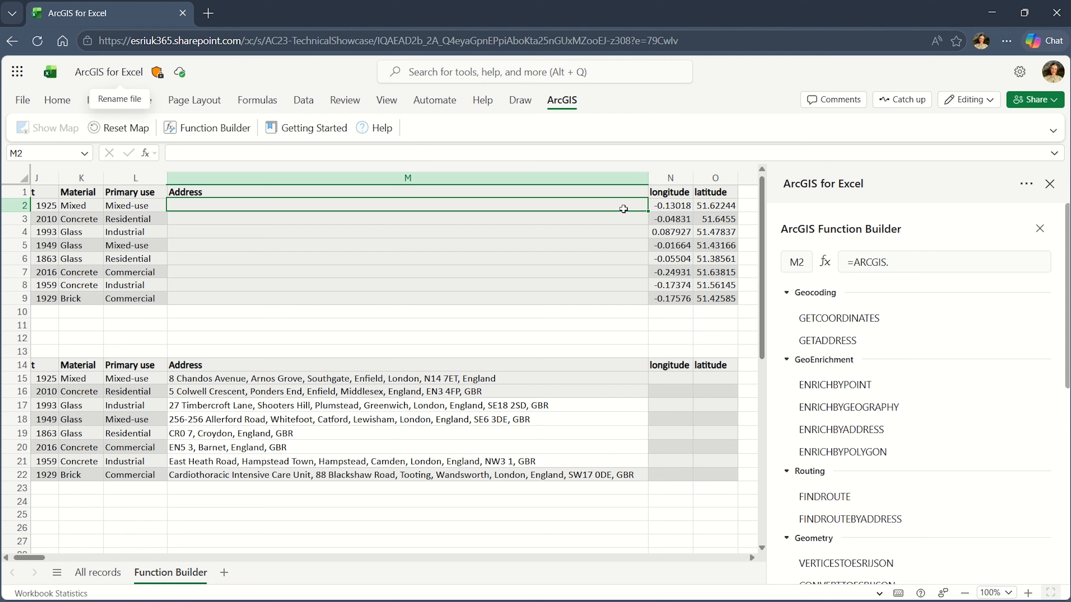
left_click(887, 348)
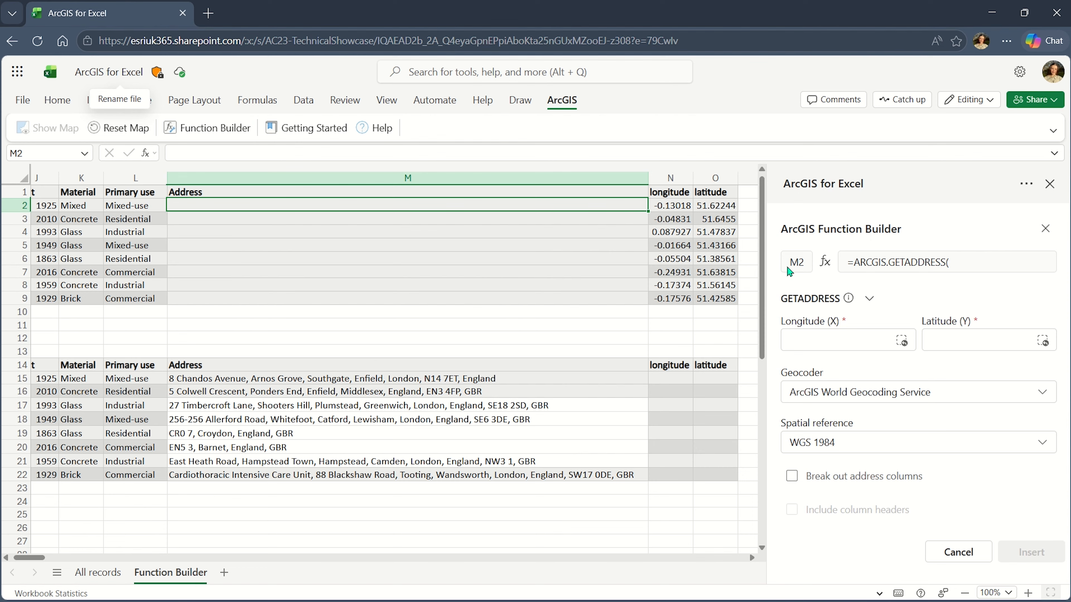
left_click(902, 347)
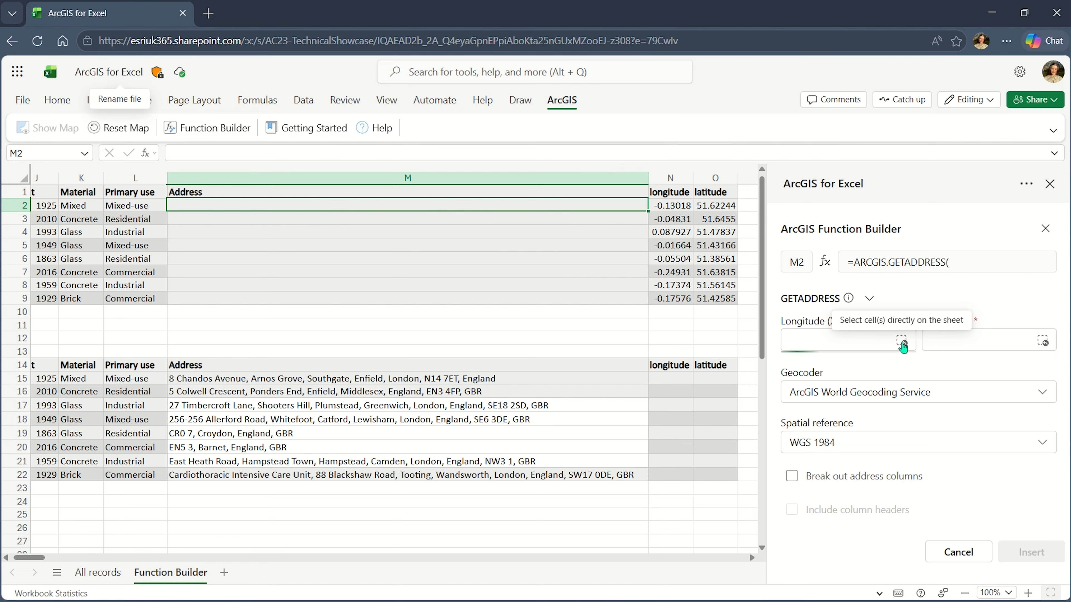
left_click(687, 206)
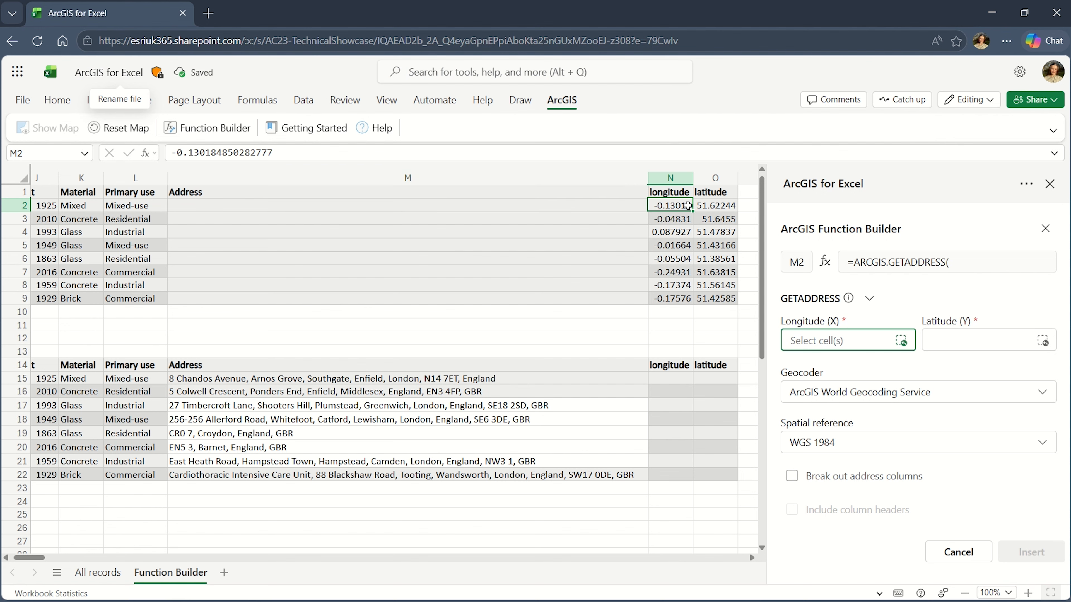
left_click(1042, 339)
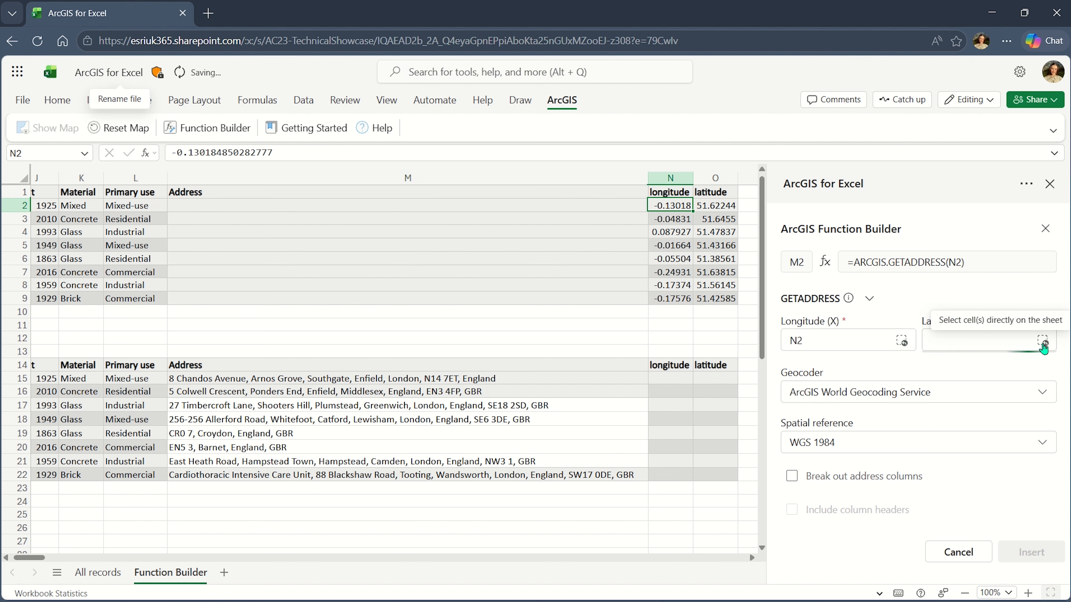
left_click(725, 205)
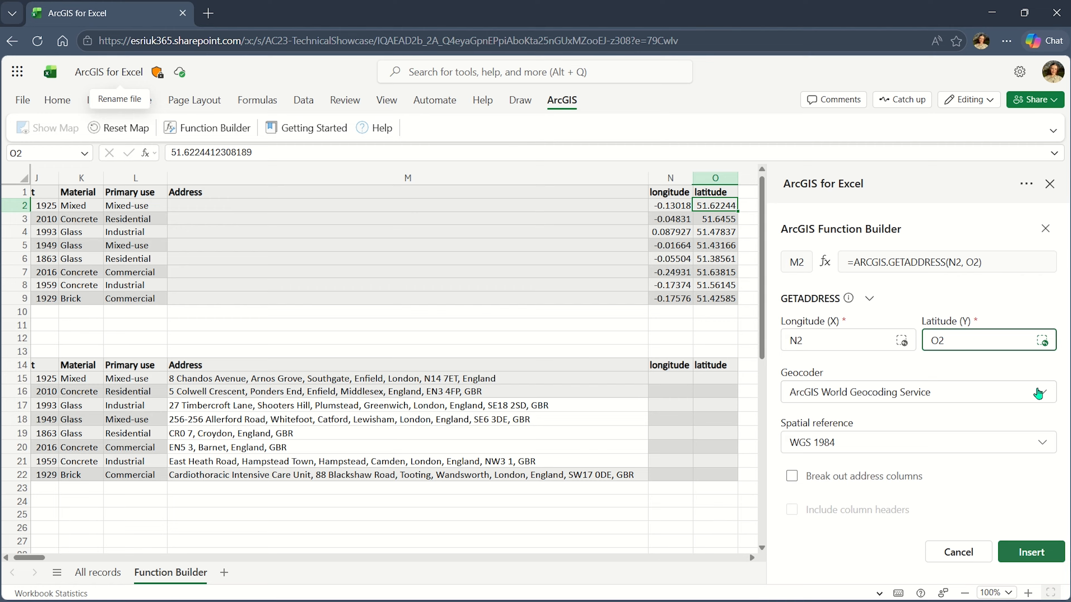
Insert the GETADDRESS function into M2, keep working in that cell, and fill the formula down to M9
left_click(1036, 553)
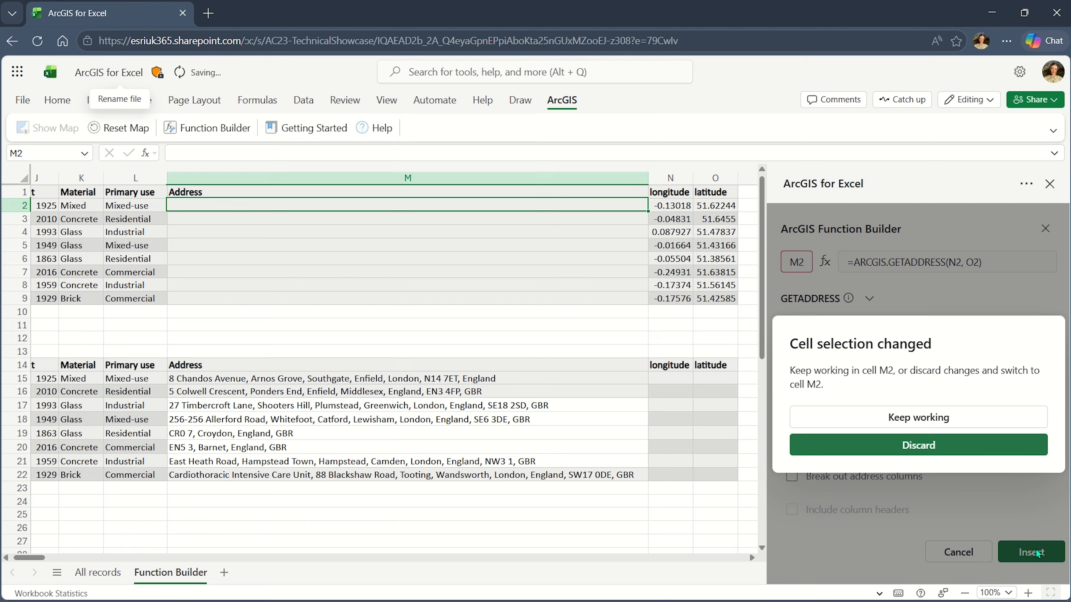
left_click(972, 411)
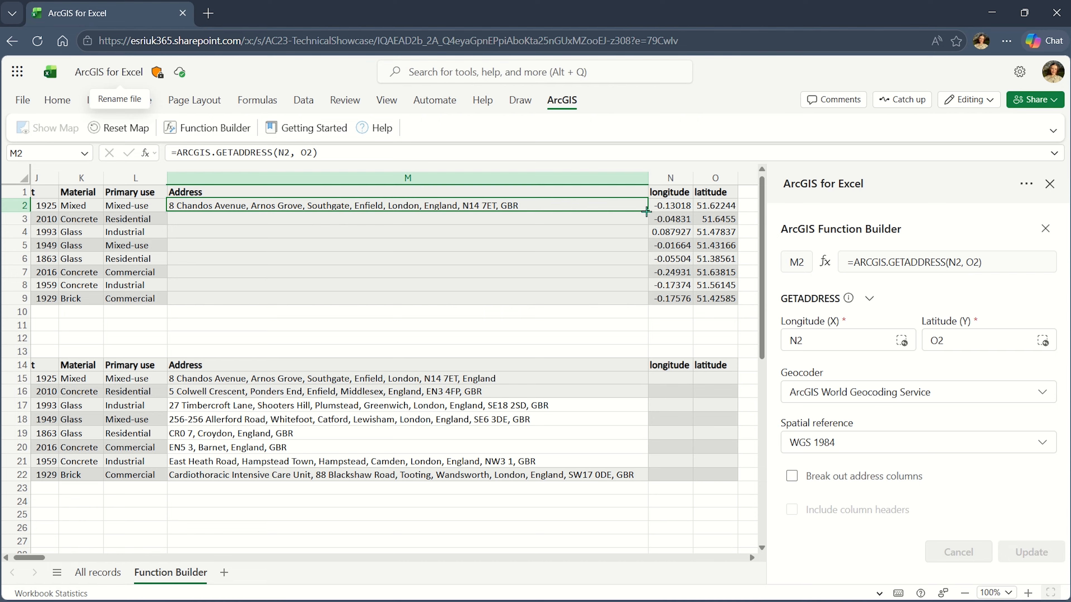
left_click_drag(647, 211, 644, 294)
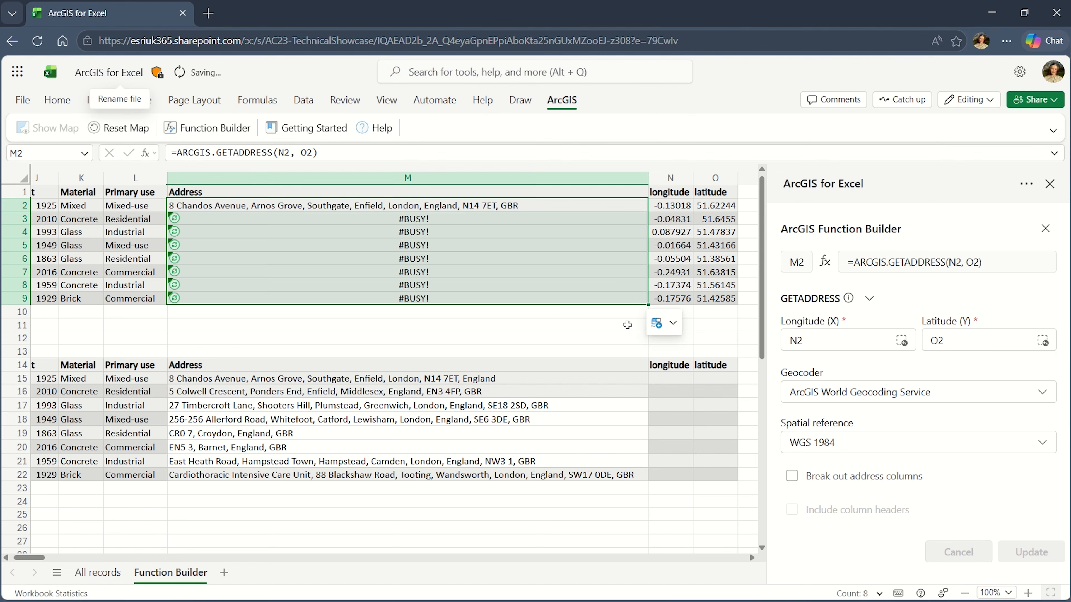
left_click(598, 326)
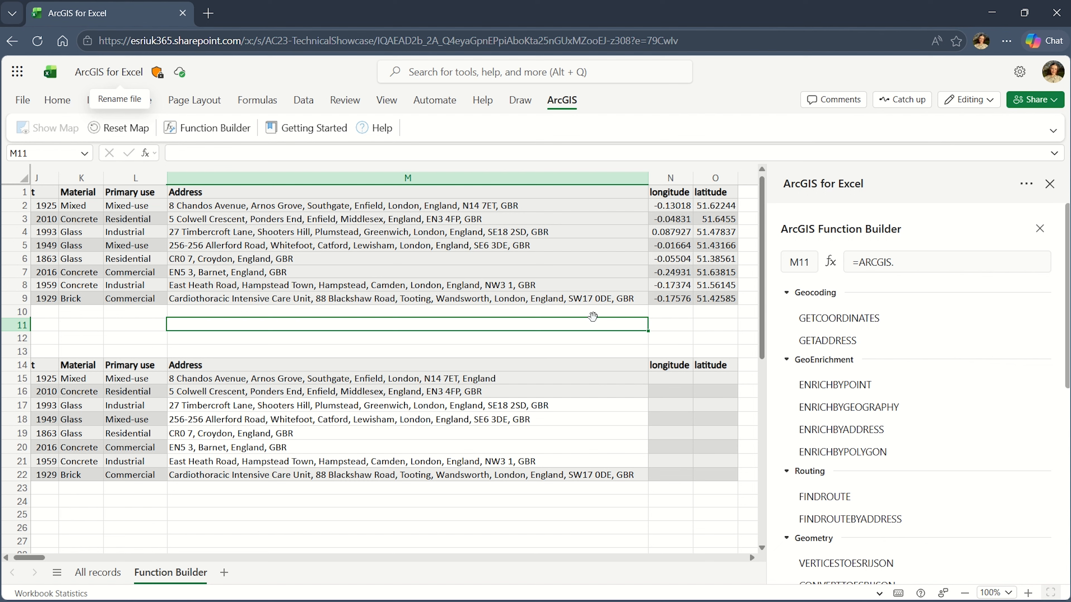
Insert an ArcGIS GETCOORDINATES function into cell N15 using M15 as the address
left_click(677, 379)
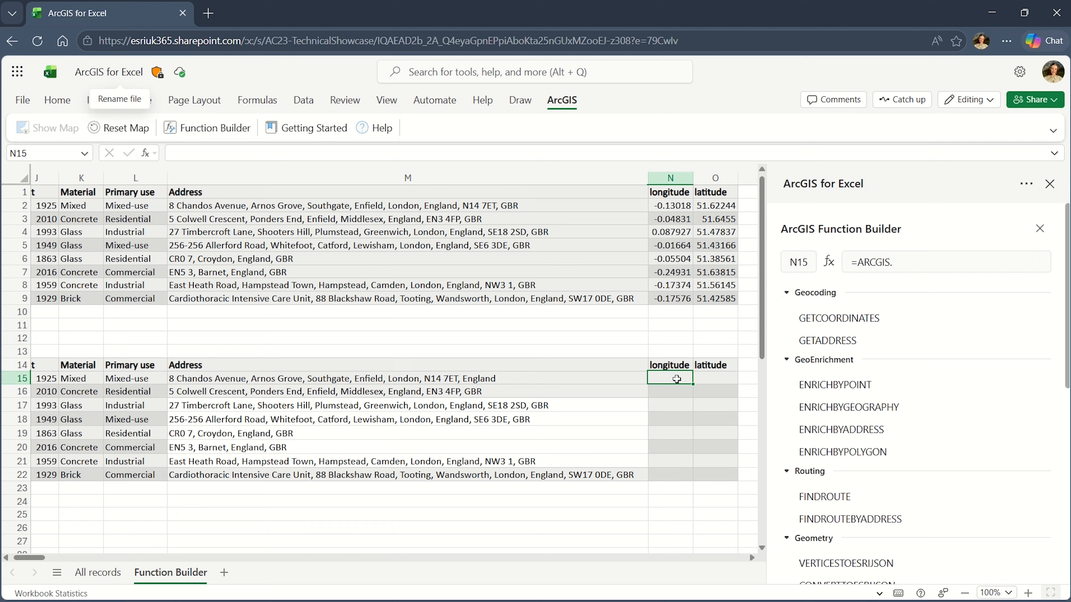
left_click(824, 323)
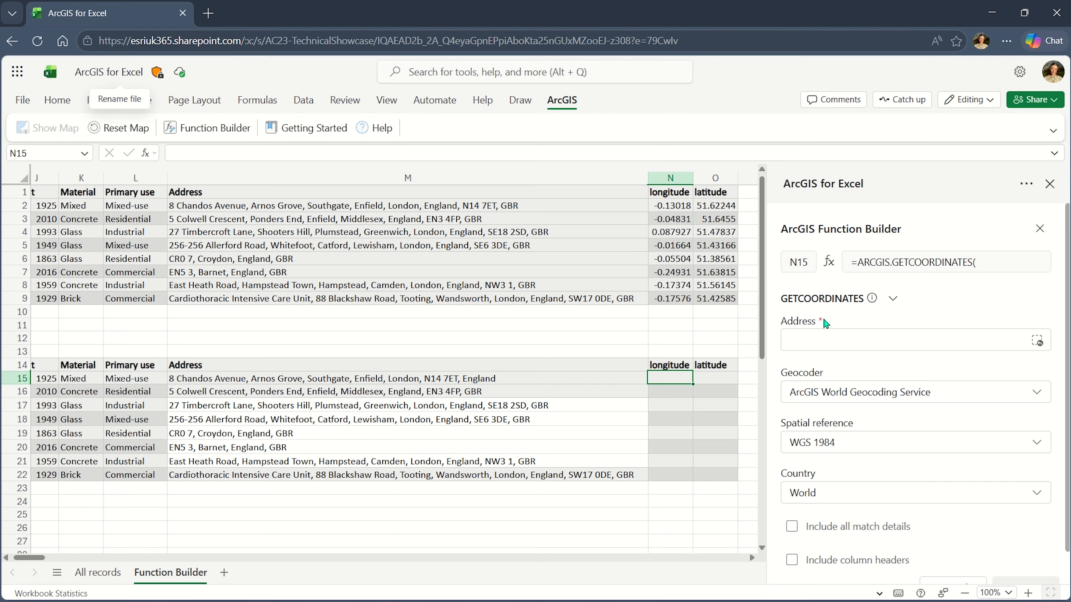
left_click(1039, 341)
left_click(463, 381)
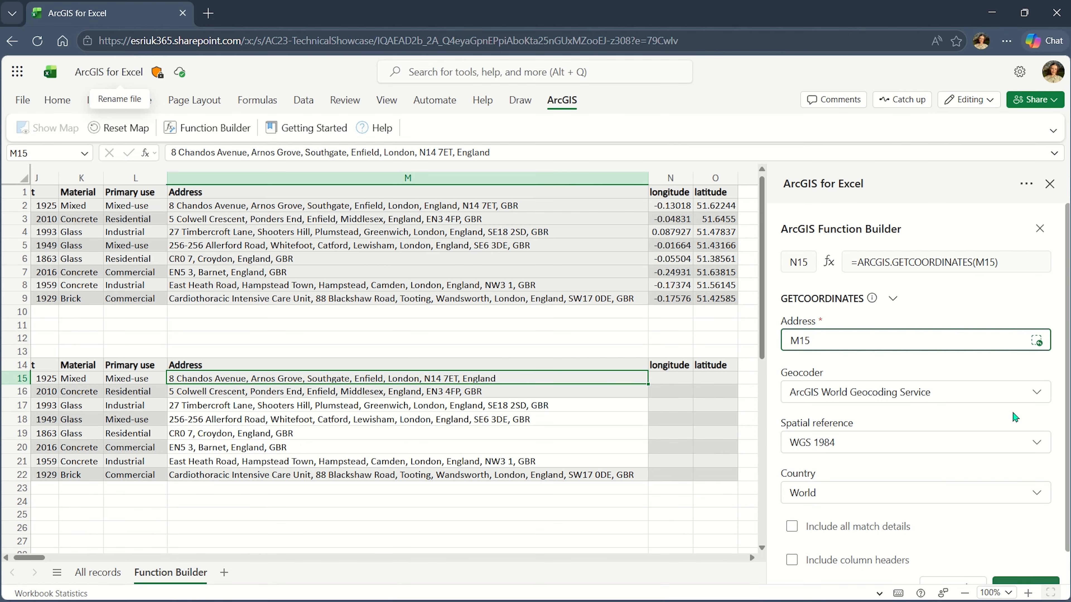
scroll(1014, 409, "down", 1)
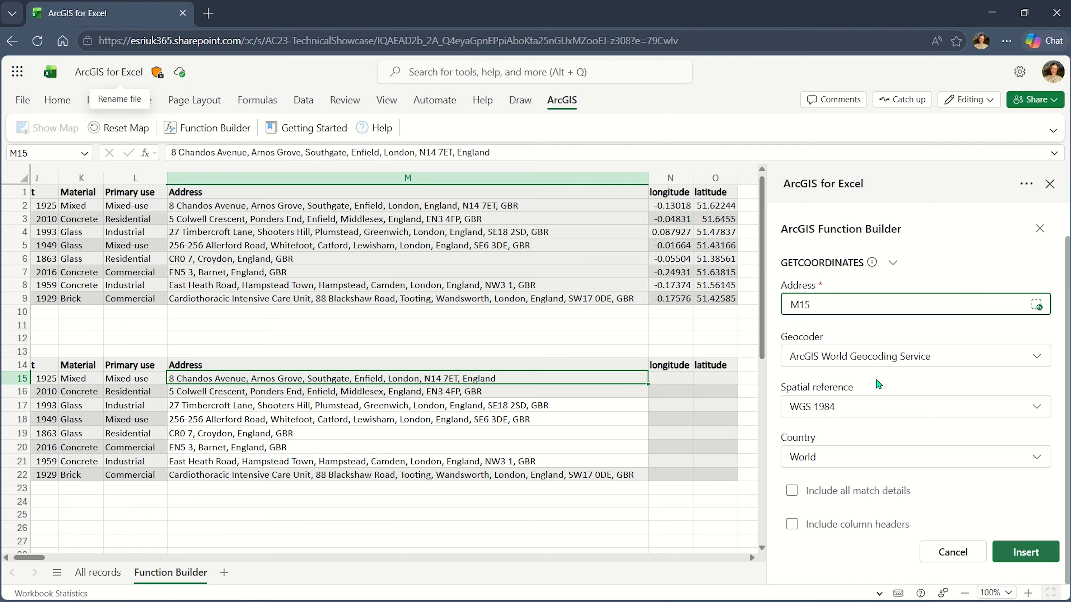
left_click(1032, 556)
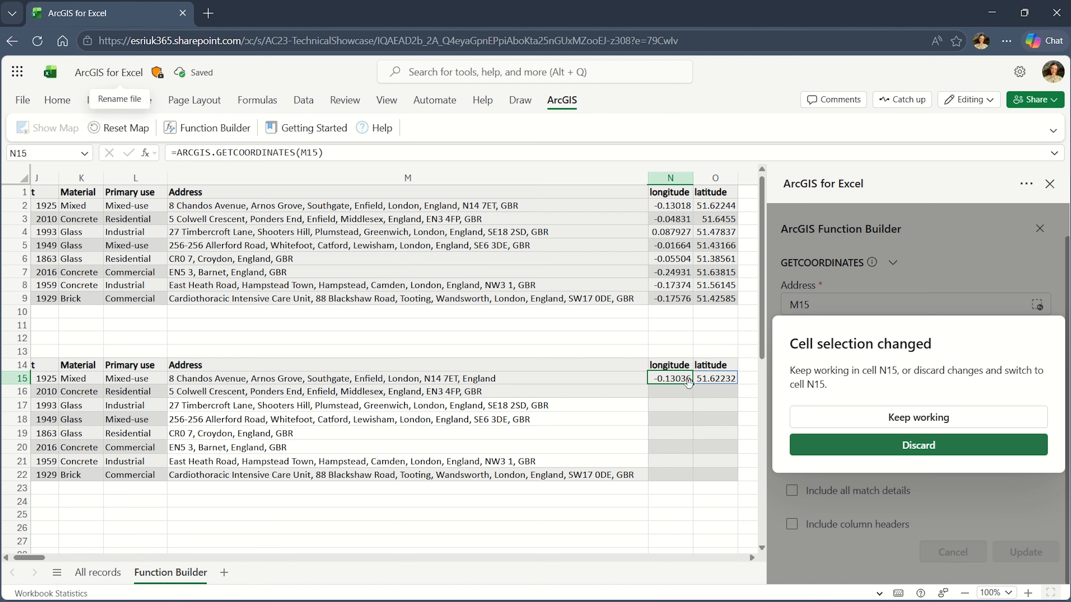
Fill the GETCOORDINATES formula from N15 down to N22 to derive coordinates for the remaining addresses
left_click_drag(691, 386, 695, 476)
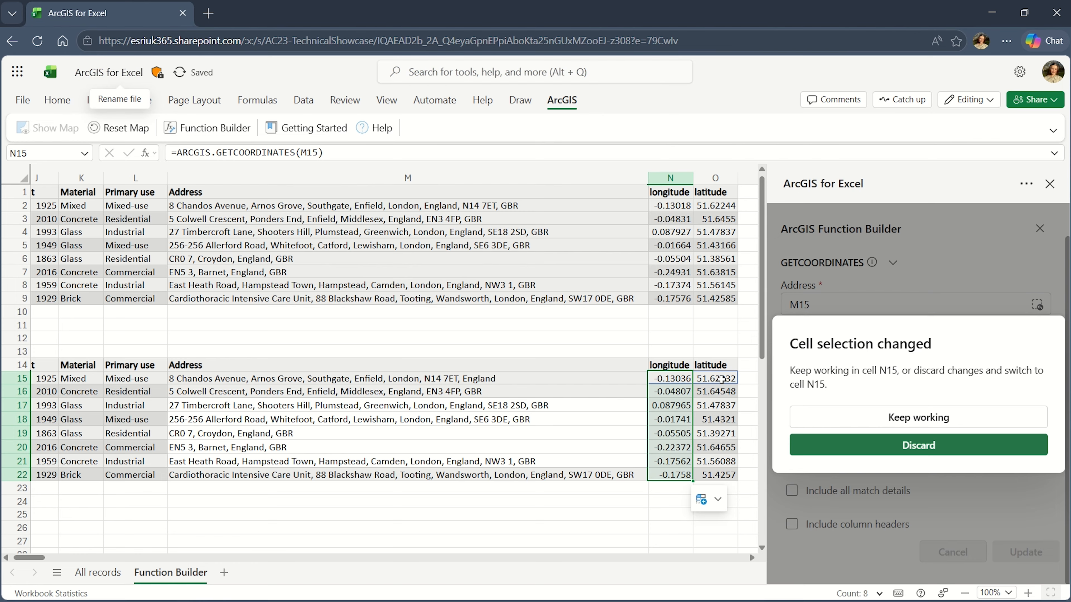
left_click(633, 500)
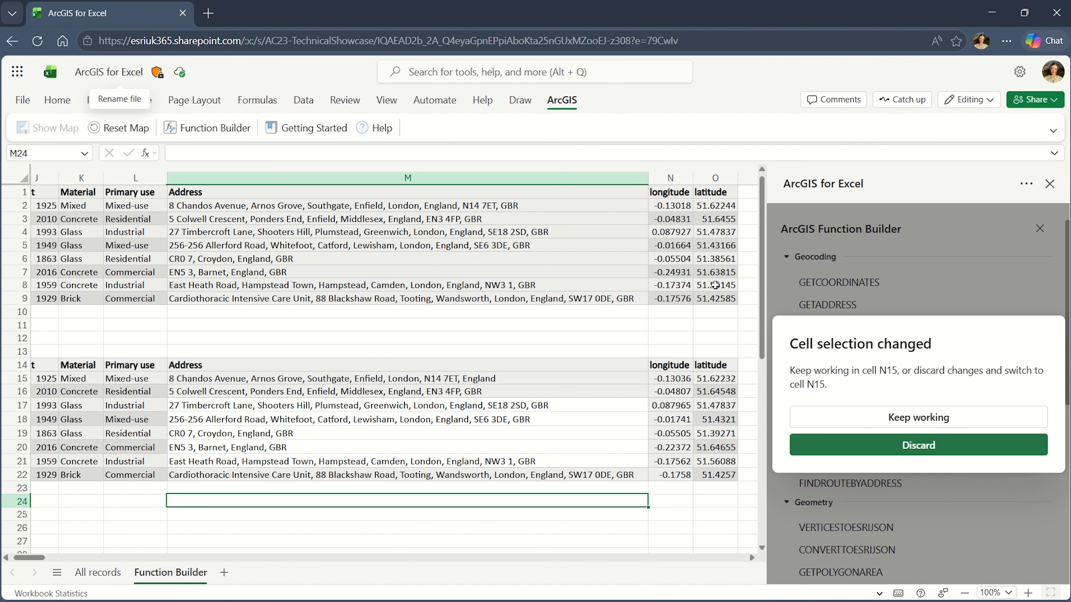
Reopen the map on the All records sheet, choosing to keep working in cell N15, and widen the map pane to about half the window
left_click(97, 573)
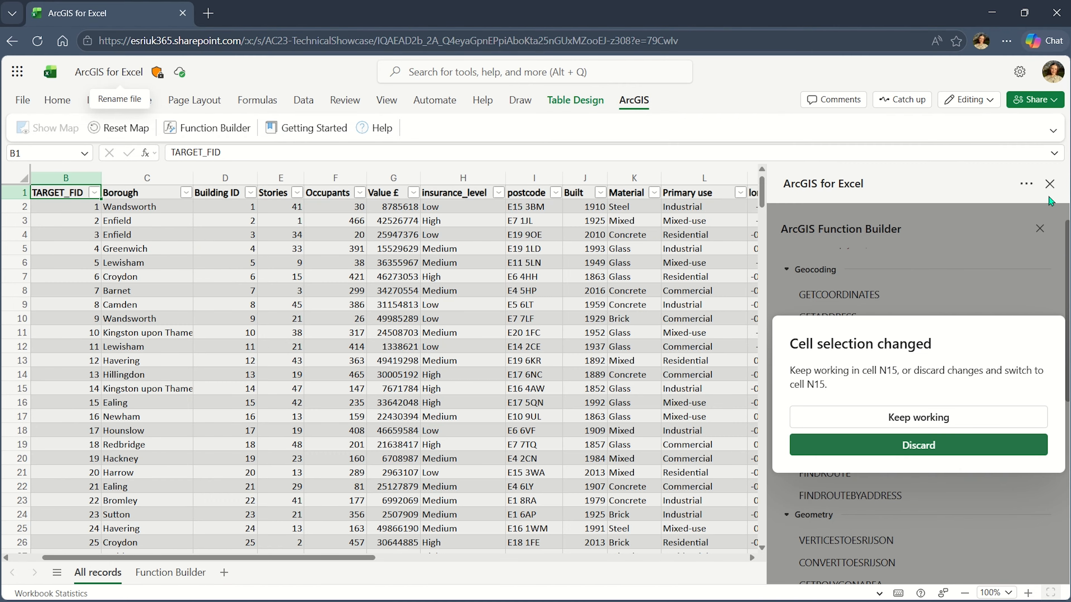
left_click(1050, 185)
left_click(49, 128)
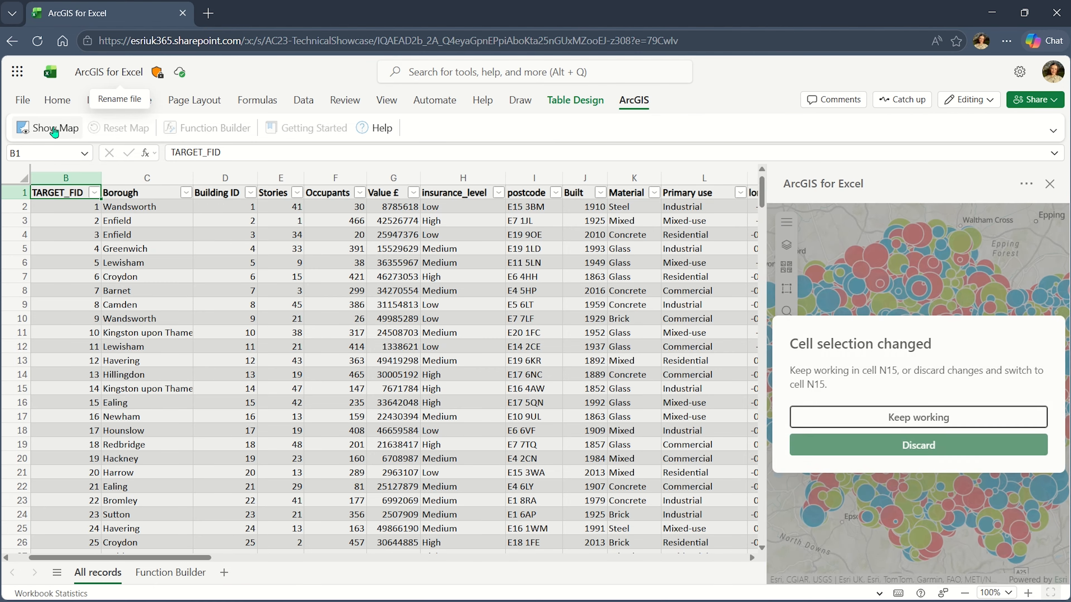
left_click(898, 418)
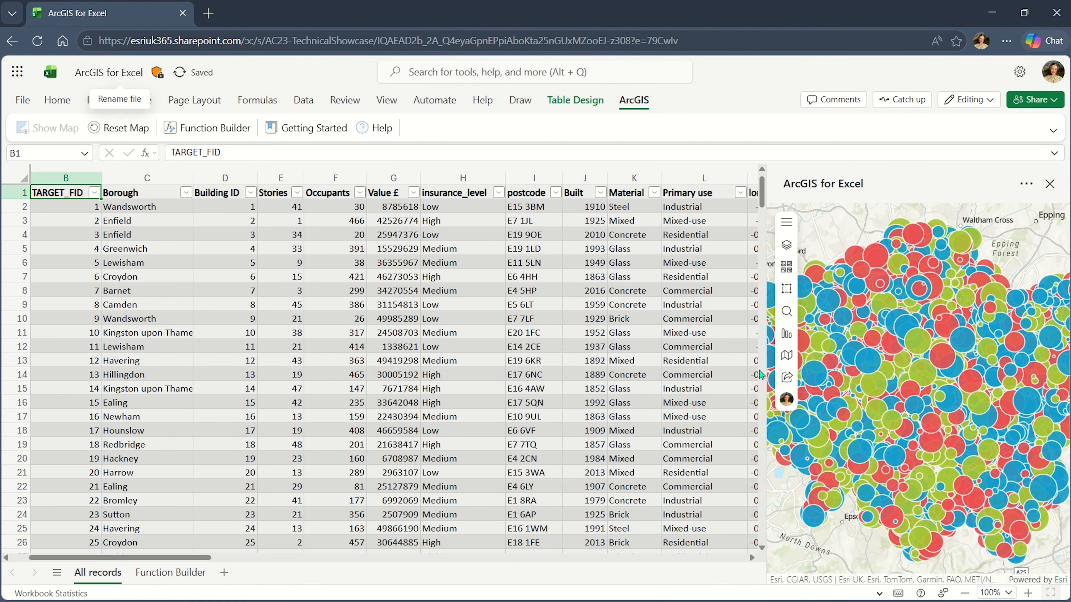
left_click_drag(767, 370, 492, 359)
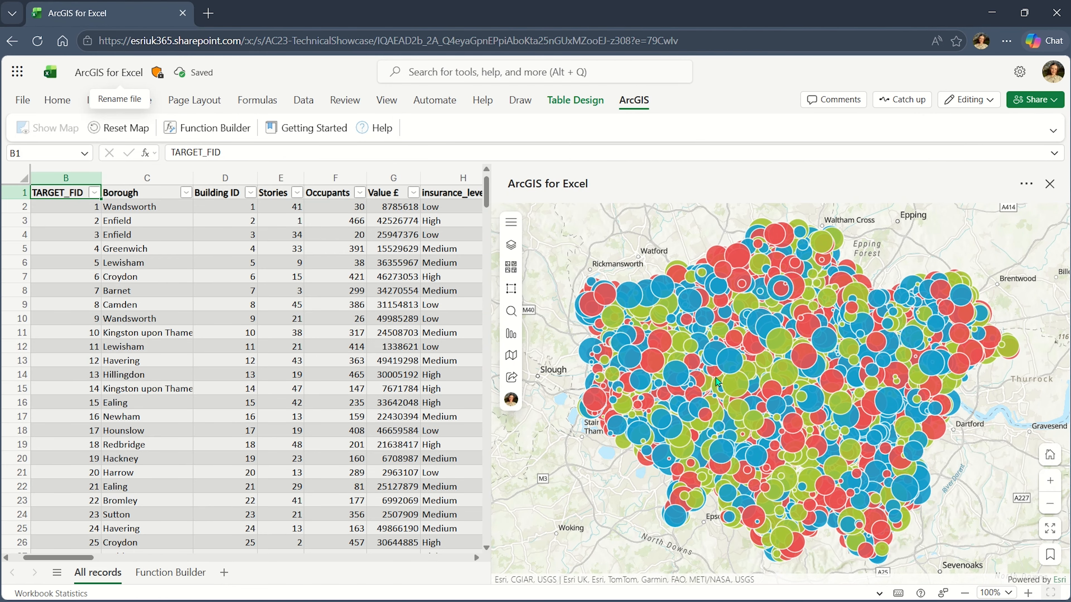
scroll(745, 384, "up", 2)
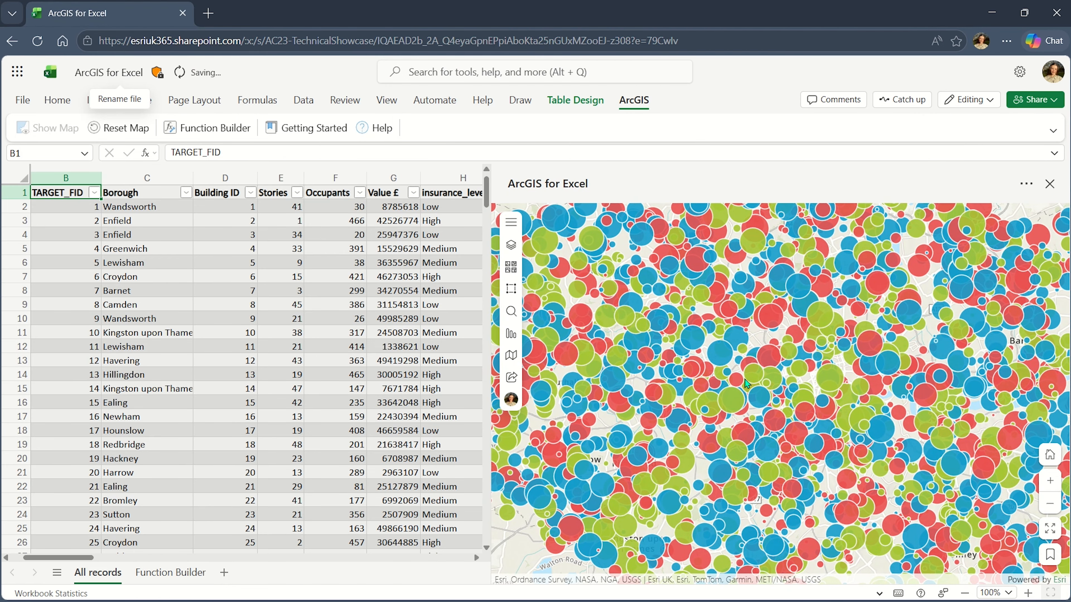